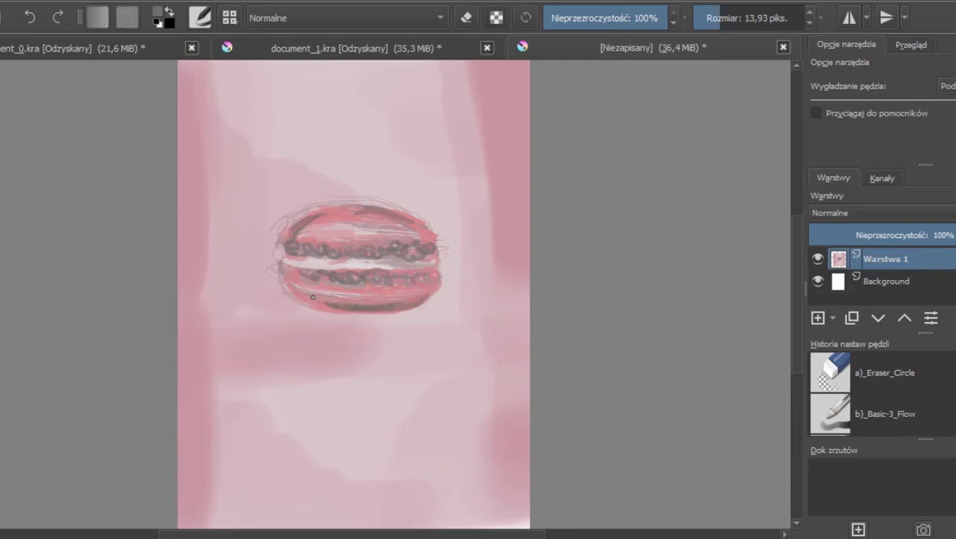
Step: Finish the macaron's grey frill shading, set the painting colour to red #a24b4b, and shade the right sides of both shells
{"action": "left_click_drag", "start_coordinate": [378, 258], "coordinate": [430, 261]}
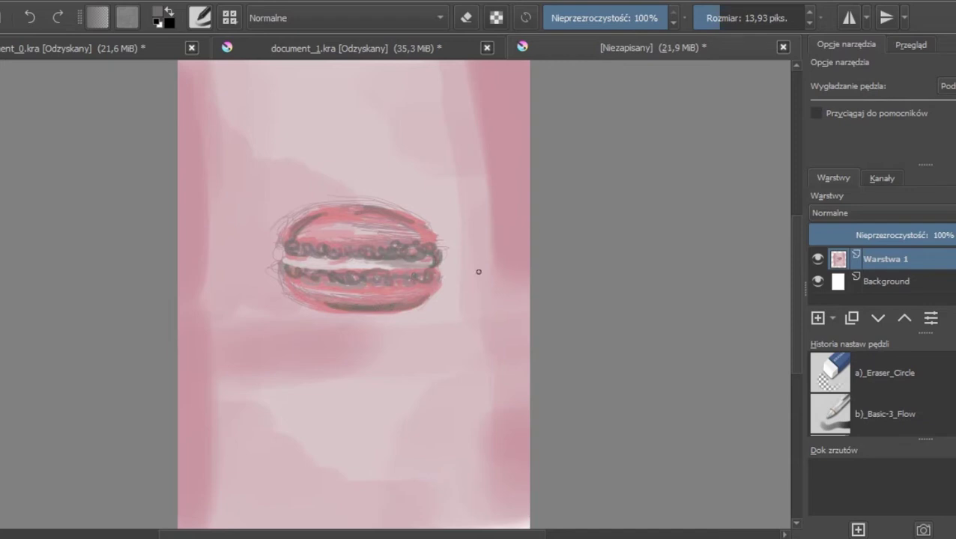
{"action": "left_click", "coordinate": [157, 12]}
{"action": "left_click_drag", "start_coordinate": [363, 165], "coordinate": [371, 169]}
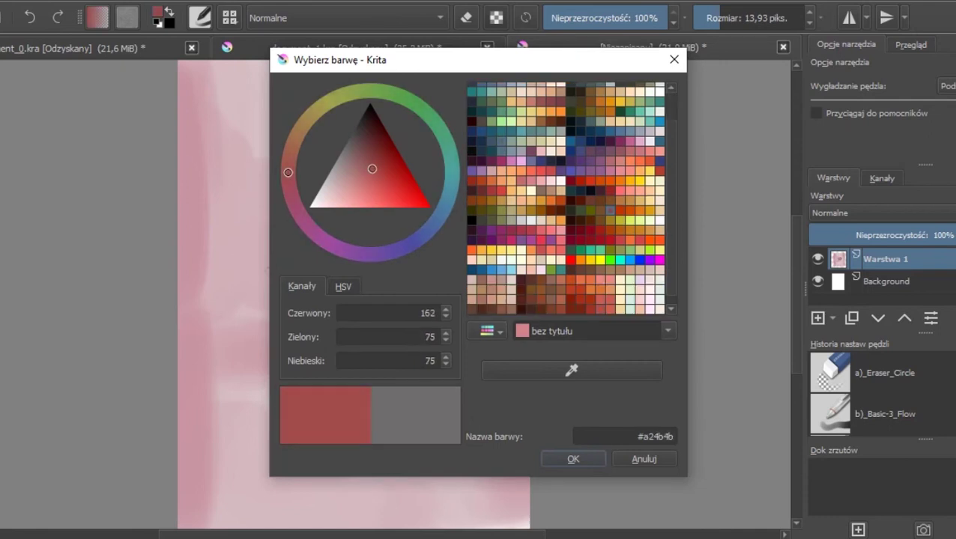
{"action": "left_click", "coordinate": [573, 459]}
{"action": "left_click_drag", "start_coordinate": [412, 295], "coordinate": [376, 301]}
{"action": "mouse_move", "coordinate": [409, 227]}
{"action": "left_mouse_down"}
{"action": "mouse_move", "coordinate": [372, 215]}
{"action": "mouse_move", "coordinate": [380, 243]}
{"action": "mouse_move", "coordinate": [436, 237]}
{"action": "left_mouse_up"}
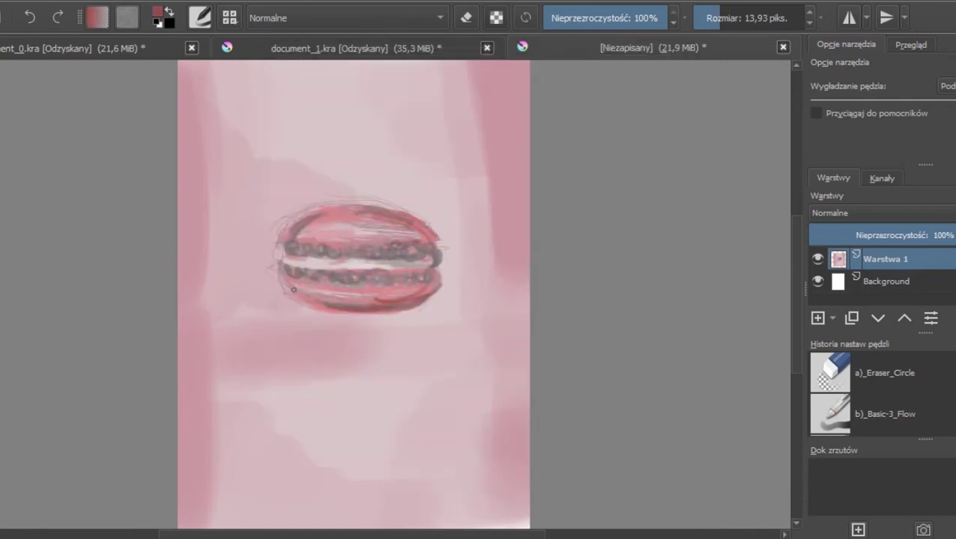
Step: Paint red over the macaron's upper and lower frills and along the rim of its top shell
{"action": "left_click_drag", "start_coordinate": [297, 274], "coordinate": [311, 279]}
{"action": "left_click_drag", "start_coordinate": [329, 245], "coordinate": [376, 246]}
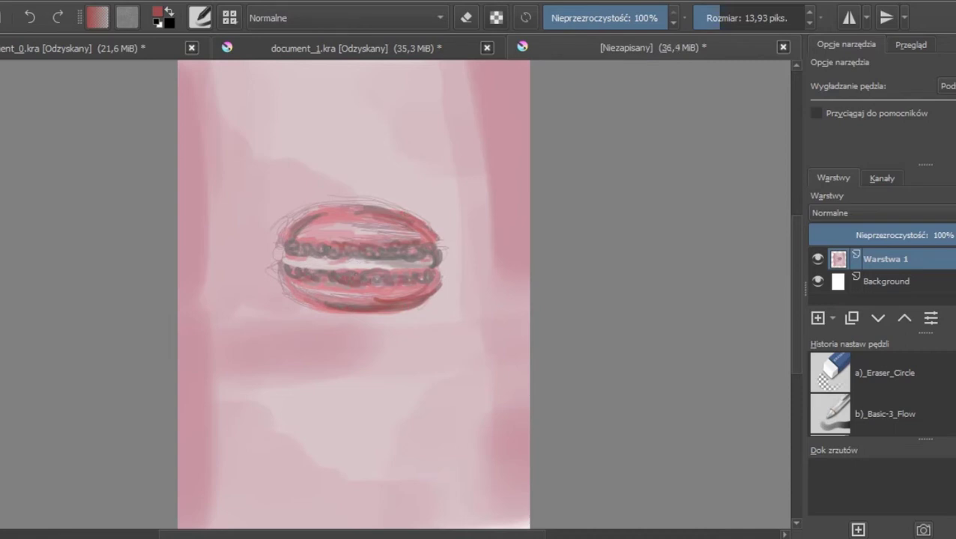
{"action": "mouse_move", "coordinate": [313, 210]}
{"action": "left_mouse_down"}
{"action": "mouse_move", "coordinate": [361, 210]}
{"action": "mouse_move", "coordinate": [316, 221]}
{"action": "mouse_move", "coordinate": [418, 236]}
{"action": "mouse_move", "coordinate": [412, 230]}
{"action": "mouse_move", "coordinate": [332, 232]}
{"action": "mouse_move", "coordinate": [390, 260]}
{"action": "mouse_move", "coordinate": [425, 238]}
{"action": "mouse_move", "coordinate": [345, 203]}
{"action": "left_mouse_up"}
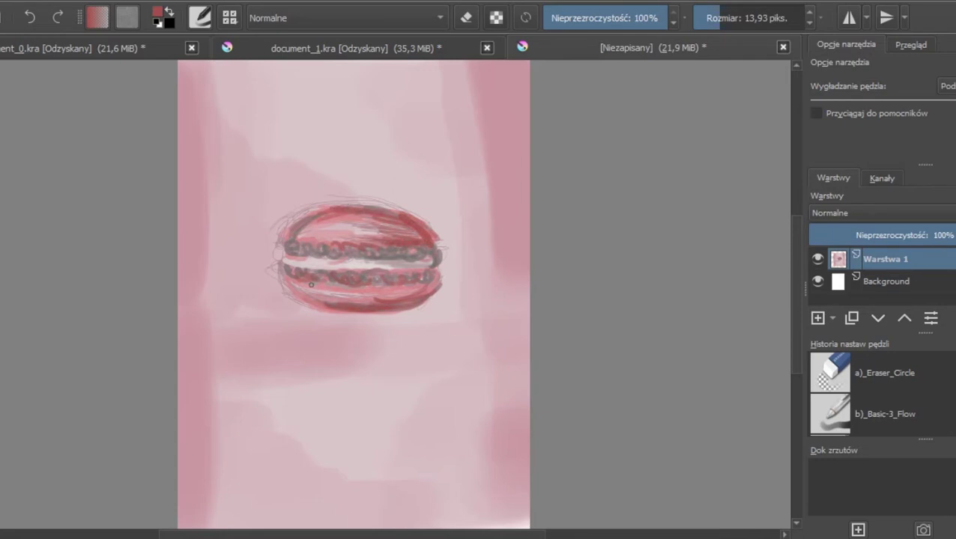
{"action": "left_click_drag", "start_coordinate": [359, 284], "coordinate": [318, 282]}
{"action": "left_click_drag", "start_coordinate": [292, 248], "coordinate": [346, 251]}
Step: Choose a light pink colour and paint highlights on the macaron's upper and lower shells
{"action": "left_click", "coordinate": [158, 12]}
{"action": "left_click", "coordinate": [331, 186]}
{"action": "left_click", "coordinate": [572, 460]}
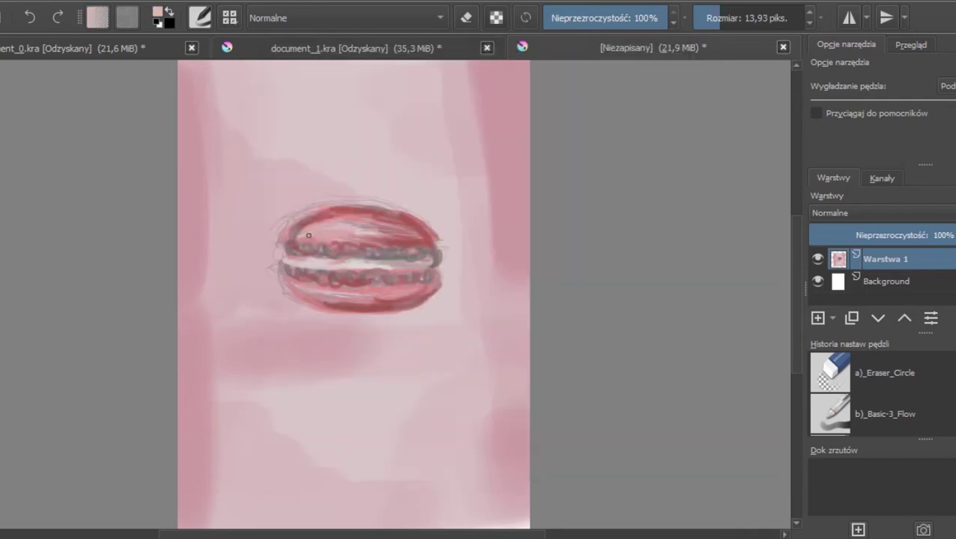
{"action": "left_click_drag", "start_coordinate": [341, 289], "coordinate": [370, 289]}
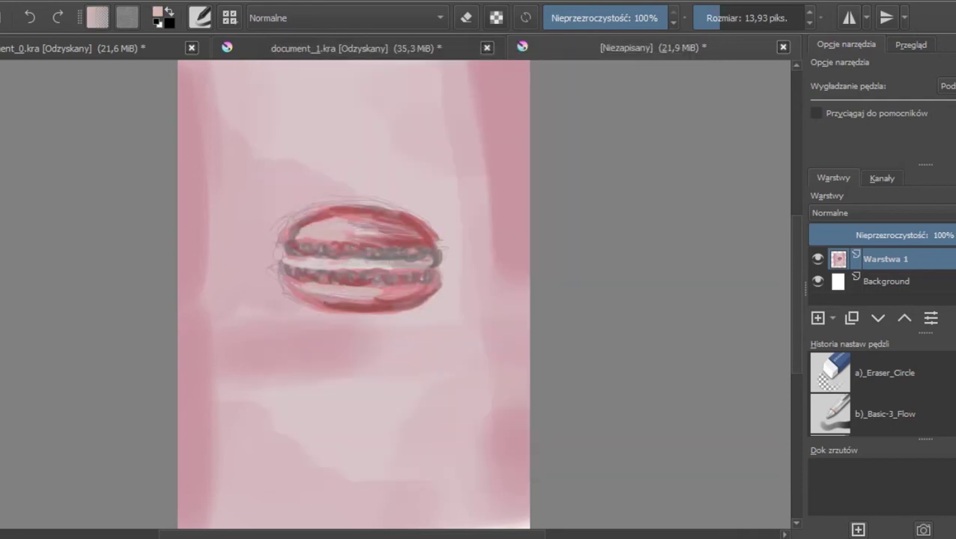
Step: Choose a purple colour and sketch the top arc of a second macaron directly beneath the red one
{"action": "left_click", "coordinate": [157, 13]}
{"action": "left_click", "coordinate": [362, 164]}
{"action": "left_click", "coordinate": [574, 458]}
{"action": "mouse_move", "coordinate": [436, 324]}
{"action": "left_mouse_down"}
{"action": "mouse_move", "coordinate": [313, 319]}
{"action": "mouse_move", "coordinate": [289, 328]}
{"action": "mouse_move", "coordinate": [310, 318]}
{"action": "left_mouse_up"}
{"action": "mouse_move", "coordinate": [406, 314]}
{"action": "left_mouse_down"}
{"action": "mouse_move", "coordinate": [448, 340]}
{"action": "mouse_move", "coordinate": [282, 326]}
{"action": "left_mouse_up"}
{"action": "key", "text": "ctrl+z"}
{"action": "key", "text": "ctrl+z"}
{"action": "key", "text": "ctrl+z"}
{"action": "left_click_drag", "start_coordinate": [332, 311], "coordinate": [295, 322]}
{"action": "left_click_drag", "start_coordinate": [325, 315], "coordinate": [290, 331]}
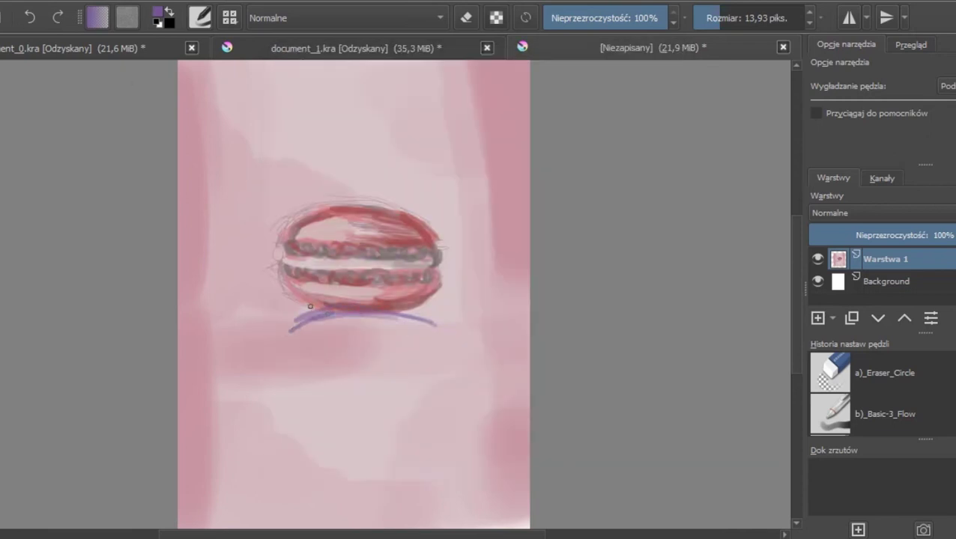
{"action": "left_click_drag", "start_coordinate": [399, 352], "coordinate": [322, 347]}
{"action": "left_click_drag", "start_coordinate": [407, 349], "coordinate": [326, 345]}
{"action": "left_click_drag", "start_coordinate": [419, 349], "coordinate": [330, 344]}
{"action": "left_click", "coordinate": [29, 16]}
{"action": "left_click", "coordinate": [30, 17]}
{"action": "left_click", "coordinate": [30, 17]}
{"action": "left_click_drag", "start_coordinate": [319, 311], "coordinate": [281, 331]}
{"action": "mouse_move", "coordinate": [434, 325]}
{"action": "left_mouse_down"}
{"action": "mouse_move", "coordinate": [394, 308]}
{"action": "mouse_move", "coordinate": [438, 327]}
{"action": "left_mouse_up"}
{"action": "mouse_move", "coordinate": [394, 352]}
{"action": "left_mouse_down"}
{"action": "mouse_move", "coordinate": [322, 348]}
{"action": "mouse_move", "coordinate": [309, 316]}
{"action": "left_mouse_up"}
{"action": "left_click", "coordinate": [30, 17]}
{"action": "left_click", "coordinate": [30, 16]}
{"action": "left_click", "coordinate": [30, 16]}
{"action": "left_click", "coordinate": [30, 16]}
Step: Outline the domed upper shell of the purple macaron, closing it with a base line and thickening both ends
{"action": "mouse_move", "coordinate": [396, 310]}
{"action": "left_mouse_down"}
{"action": "mouse_move", "coordinate": [434, 334]}
{"action": "mouse_move", "coordinate": [430, 346]}
{"action": "mouse_move", "coordinate": [343, 346]}
{"action": "left_mouse_up"}
{"action": "left_click_drag", "start_coordinate": [283, 338], "coordinate": [429, 352]}
{"action": "left_click_drag", "start_coordinate": [436, 327], "coordinate": [447, 348]}
{"action": "left_click_drag", "start_coordinate": [304, 314], "coordinate": [281, 331]}
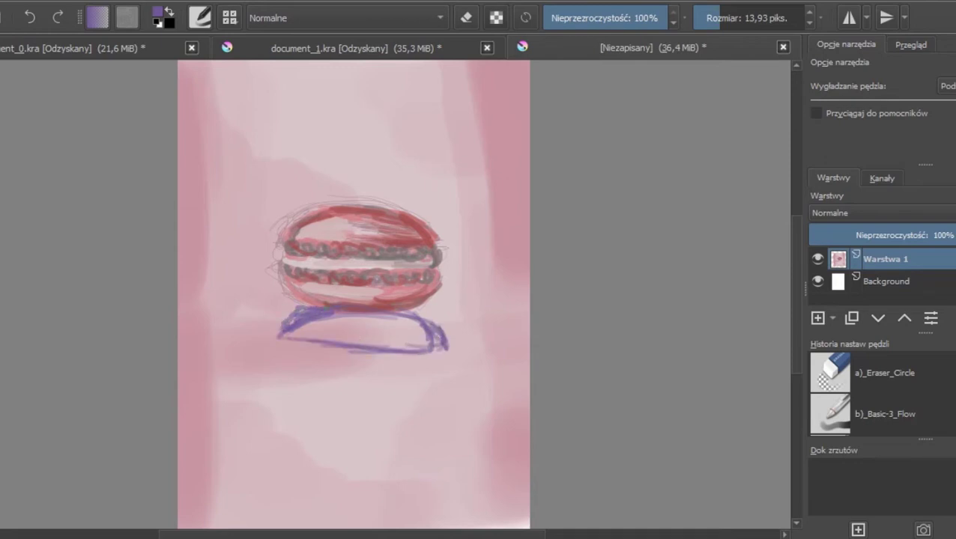
Step: Draw the purple macaron's lower shell, looped frills and filling lines, and thicken its outline with more purple strokes
{"action": "mouse_move", "coordinate": [404, 314]}
{"action": "left_mouse_down"}
{"action": "mouse_move", "coordinate": [298, 339]}
{"action": "mouse_move", "coordinate": [397, 364]}
{"action": "left_mouse_up"}
{"action": "mouse_move", "coordinate": [302, 354]}
{"action": "left_mouse_down"}
{"action": "mouse_move", "coordinate": [433, 364]}
{"action": "mouse_move", "coordinate": [399, 395]}
{"action": "mouse_move", "coordinate": [315, 383]}
{"action": "left_mouse_up"}
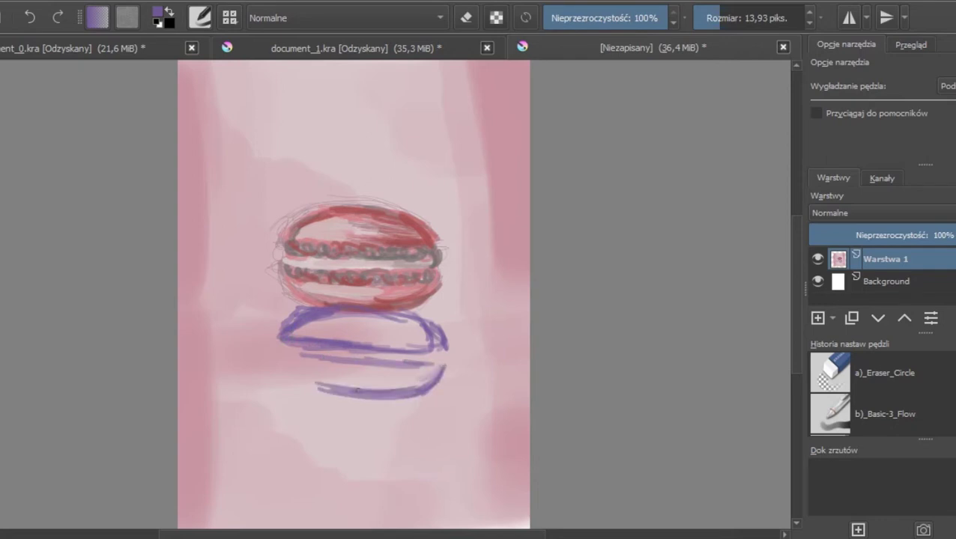
{"action": "mouse_move", "coordinate": [432, 382]}
{"action": "left_mouse_down"}
{"action": "mouse_move", "coordinate": [342, 399]}
{"action": "mouse_move", "coordinate": [283, 346]}
{"action": "mouse_move", "coordinate": [351, 393]}
{"action": "mouse_move", "coordinate": [347, 403]}
{"action": "mouse_move", "coordinate": [282, 373]}
{"action": "mouse_move", "coordinate": [277, 344]}
{"action": "mouse_move", "coordinate": [447, 354]}
{"action": "mouse_move", "coordinate": [435, 342]}
{"action": "mouse_move", "coordinate": [377, 341]}
{"action": "mouse_move", "coordinate": [430, 365]}
{"action": "mouse_move", "coordinate": [338, 359]}
{"action": "mouse_move", "coordinate": [352, 372]}
{"action": "mouse_move", "coordinate": [296, 333]}
{"action": "left_mouse_up"}
{"action": "mouse_move", "coordinate": [345, 303]}
{"action": "left_mouse_down"}
{"action": "mouse_move", "coordinate": [407, 315]}
{"action": "mouse_move", "coordinate": [333, 315]}
{"action": "mouse_move", "coordinate": [271, 335]}
{"action": "mouse_move", "coordinate": [293, 391]}
{"action": "mouse_move", "coordinate": [343, 401]}
{"action": "left_mouse_up"}
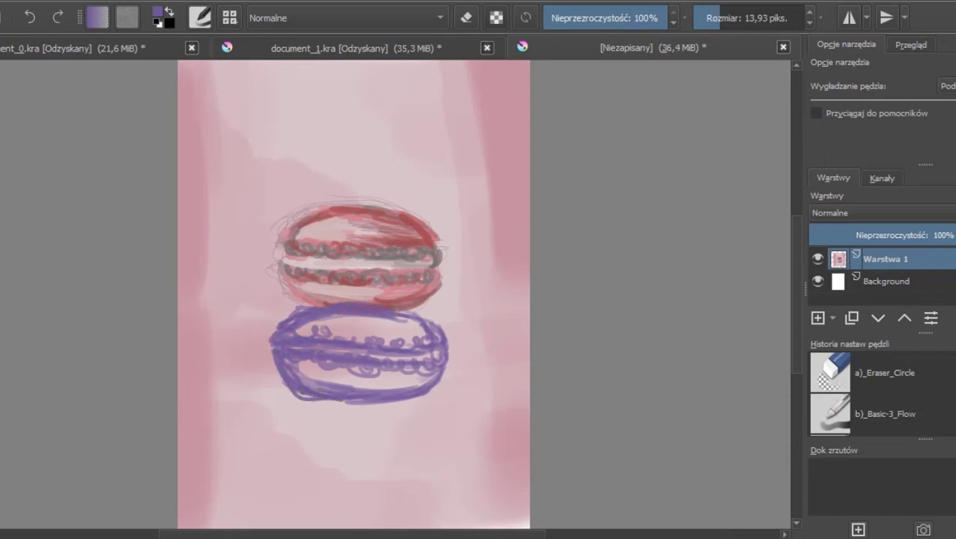
{"action": "mouse_move", "coordinate": [430, 327]}
{"action": "left_mouse_down"}
{"action": "mouse_move", "coordinate": [398, 311]}
{"action": "mouse_move", "coordinate": [421, 334]}
{"action": "left_mouse_up"}
{"action": "mouse_move", "coordinate": [367, 388]}
{"action": "left_mouse_down"}
{"action": "mouse_move", "coordinate": [412, 381]}
{"action": "mouse_move", "coordinate": [336, 377]}
{"action": "left_mouse_up"}
{"action": "mouse_move", "coordinate": [433, 374]}
{"action": "left_mouse_down"}
{"action": "mouse_move", "coordinate": [285, 364]}
{"action": "mouse_move", "coordinate": [300, 331]}
{"action": "mouse_move", "coordinate": [408, 339]}
{"action": "left_mouse_up"}
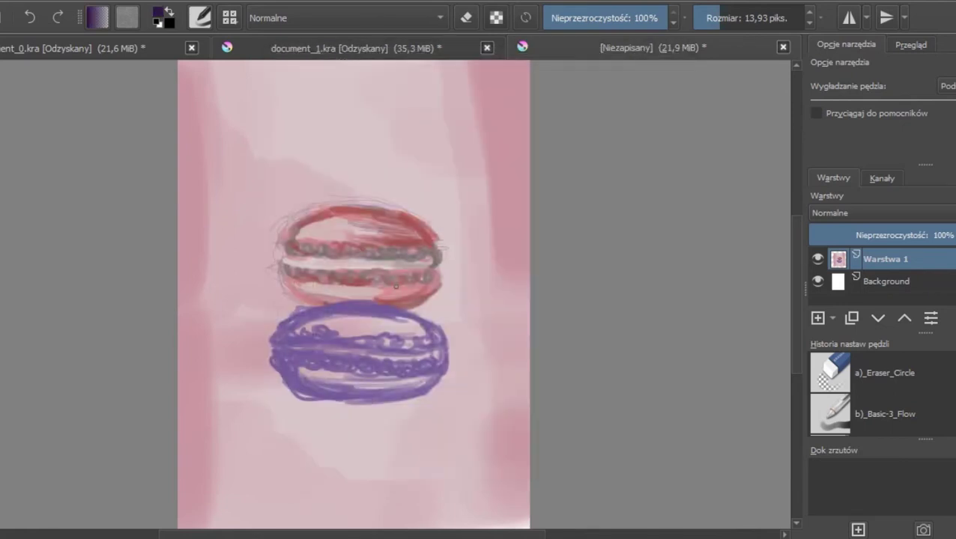
Step: Shade the purple macaron's top rim, lower right edge and frills with dark purple
{"action": "left_click_drag", "start_coordinate": [397, 303], "coordinate": [307, 313]}
{"action": "mouse_move", "coordinate": [367, 333]}
{"action": "left_mouse_down"}
{"action": "mouse_move", "coordinate": [384, 339]}
{"action": "mouse_move", "coordinate": [288, 341]}
{"action": "left_mouse_up"}
{"action": "key", "text": "ctrl+z"}
{"action": "mouse_move", "coordinate": [439, 368]}
{"action": "left_mouse_down"}
{"action": "mouse_move", "coordinate": [423, 391]}
{"action": "mouse_move", "coordinate": [329, 401]}
{"action": "left_mouse_up"}
{"action": "mouse_move", "coordinate": [320, 306]}
{"action": "left_mouse_down"}
{"action": "mouse_move", "coordinate": [274, 331]}
{"action": "mouse_move", "coordinate": [319, 338]}
{"action": "left_mouse_up"}
{"action": "mouse_move", "coordinate": [432, 335]}
{"action": "left_mouse_down"}
{"action": "mouse_move", "coordinate": [313, 345]}
{"action": "mouse_move", "coordinate": [379, 370]}
{"action": "mouse_move", "coordinate": [409, 358]}
{"action": "mouse_move", "coordinate": [340, 354]}
{"action": "left_mouse_up"}
Step: Add dark purple strokes to the purple macaron's left edge, upper right rim and right-hand frills
{"action": "mouse_move", "coordinate": [293, 334]}
{"action": "left_mouse_down"}
{"action": "mouse_move", "coordinate": [273, 339]}
{"action": "mouse_move", "coordinate": [290, 345]}
{"action": "left_mouse_up"}
{"action": "mouse_move", "coordinate": [276, 358]}
{"action": "left_mouse_down"}
{"action": "mouse_move", "coordinate": [308, 364]}
{"action": "mouse_move", "coordinate": [306, 391]}
{"action": "left_mouse_up"}
{"action": "mouse_move", "coordinate": [435, 329]}
{"action": "left_mouse_down"}
{"action": "mouse_move", "coordinate": [402, 304]}
{"action": "mouse_move", "coordinate": [379, 309]}
{"action": "left_mouse_up"}
{"action": "left_click", "coordinate": [30, 17]}
{"action": "left_click", "coordinate": [30, 17]}
{"action": "left_click_drag", "start_coordinate": [438, 330], "coordinate": [397, 310]}
{"action": "mouse_move", "coordinate": [427, 335]}
{"action": "left_mouse_down"}
{"action": "mouse_move", "coordinate": [436, 342]}
{"action": "mouse_move", "coordinate": [399, 345]}
{"action": "mouse_move", "coordinate": [409, 364]}
{"action": "left_mouse_up"}
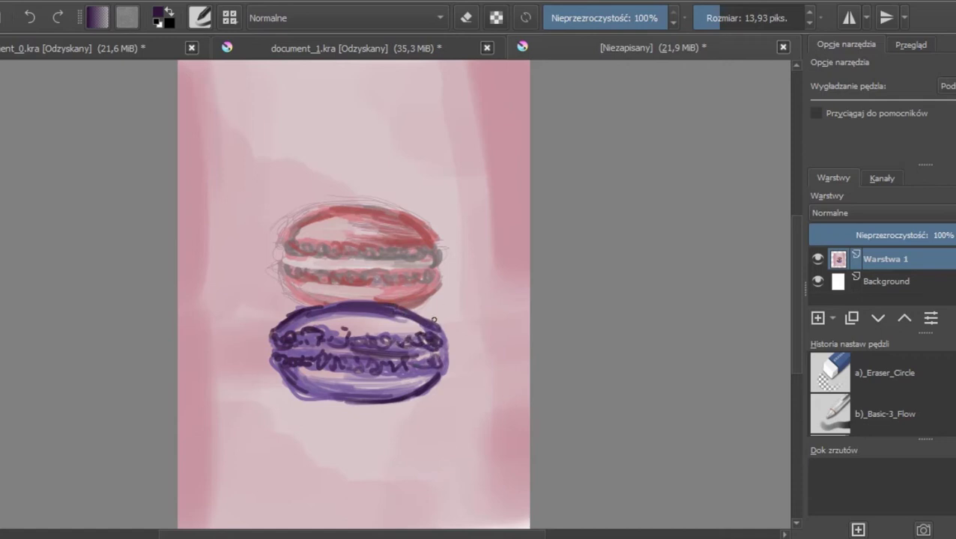
Step: Choose a crimson colour and deepen the shading on the red macaron's upper and lower shells
{"action": "left_click", "coordinate": [157, 12]}
{"action": "left_click", "coordinate": [290, 188]}
{"action": "left_click", "coordinate": [384, 171]}
{"action": "left_click", "coordinate": [572, 459]}
{"action": "left_click_drag", "start_coordinate": [418, 230], "coordinate": [334, 212]}
{"action": "mouse_move", "coordinate": [434, 288]}
{"action": "left_mouse_down"}
{"action": "mouse_move", "coordinate": [382, 305]}
{"action": "mouse_move", "coordinate": [313, 283]}
{"action": "left_mouse_up"}
{"action": "left_click_drag", "start_coordinate": [386, 321], "coordinate": [424, 332]}
{"action": "left_click_drag", "start_coordinate": [385, 321], "coordinate": [425, 328]}
{"action": "left_click", "coordinate": [30, 16]}
{"action": "left_click", "coordinate": [30, 17]}
Step: Paint crimson strokes across the red macaron's top shell and along its lower shell
{"action": "left_click_drag", "start_coordinate": [358, 219], "coordinate": [324, 222]}
{"action": "mouse_move", "coordinate": [367, 237]}
{"action": "left_mouse_down"}
{"action": "mouse_move", "coordinate": [408, 239]}
{"action": "mouse_move", "coordinate": [366, 224]}
{"action": "left_mouse_up"}
{"action": "left_click_drag", "start_coordinate": [367, 221], "coordinate": [413, 232]}
{"action": "left_click_drag", "start_coordinate": [417, 288], "coordinate": [330, 285]}
{"action": "left_click_drag", "start_coordinate": [346, 287], "coordinate": [413, 287]}
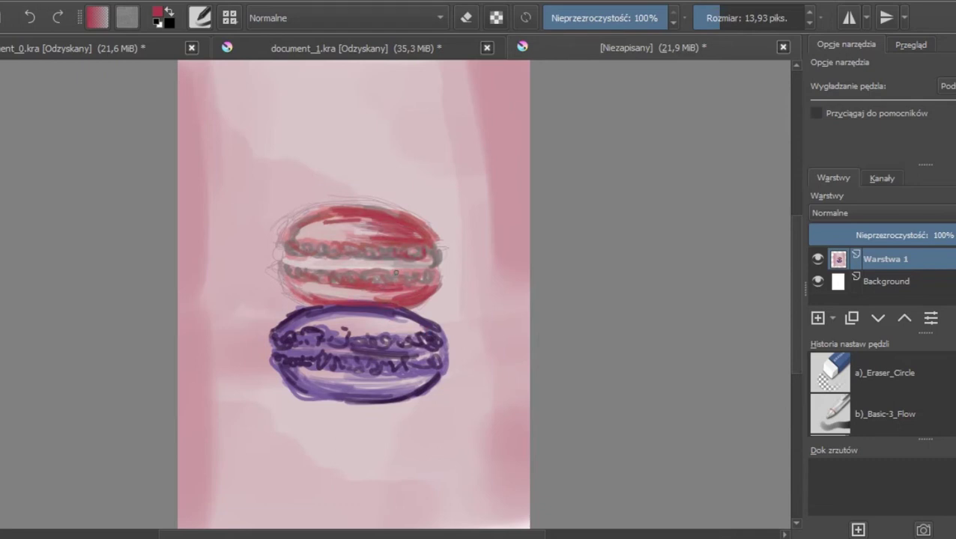
Step: Choose a very dark maroon colour and paint the filling band between the purple macaron's shells
{"action": "left_click", "coordinate": [157, 12]}
{"action": "left_click", "coordinate": [472, 256]}
{"action": "left_click", "coordinate": [571, 459]}
{"action": "left_click_drag", "start_coordinate": [359, 353], "coordinate": [430, 355]}
{"action": "left_click_drag", "start_coordinate": [433, 357], "coordinate": [303, 354]}
{"action": "mouse_move", "coordinate": [315, 344]}
{"action": "left_mouse_down"}
{"action": "mouse_move", "coordinate": [396, 346]}
{"action": "mouse_move", "coordinate": [379, 347]}
{"action": "left_mouse_up"}
{"action": "mouse_move", "coordinate": [362, 347]}
{"action": "left_mouse_down"}
{"action": "mouse_move", "coordinate": [427, 348]}
{"action": "mouse_move", "coordinate": [352, 360]}
{"action": "mouse_move", "coordinate": [289, 345]}
{"action": "mouse_move", "coordinate": [444, 352]}
{"action": "mouse_move", "coordinate": [429, 351]}
{"action": "mouse_move", "coordinate": [433, 373]}
{"action": "mouse_move", "coordinate": [306, 369]}
{"action": "left_mouse_up"}
Step: Darken the purple macaron's frills and the rims of its upper and lower shells with dark maroon
{"action": "mouse_move", "coordinate": [420, 334]}
{"action": "left_mouse_down"}
{"action": "mouse_move", "coordinate": [343, 331]}
{"action": "mouse_move", "coordinate": [360, 397]}
{"action": "mouse_move", "coordinate": [296, 386]}
{"action": "mouse_move", "coordinate": [310, 308]}
{"action": "mouse_move", "coordinate": [284, 328]}
{"action": "left_mouse_up"}
{"action": "mouse_move", "coordinate": [379, 315]}
{"action": "left_mouse_down"}
{"action": "mouse_move", "coordinate": [374, 333]}
{"action": "mouse_move", "coordinate": [341, 308]}
{"action": "mouse_move", "coordinate": [322, 313]}
{"action": "left_mouse_up"}
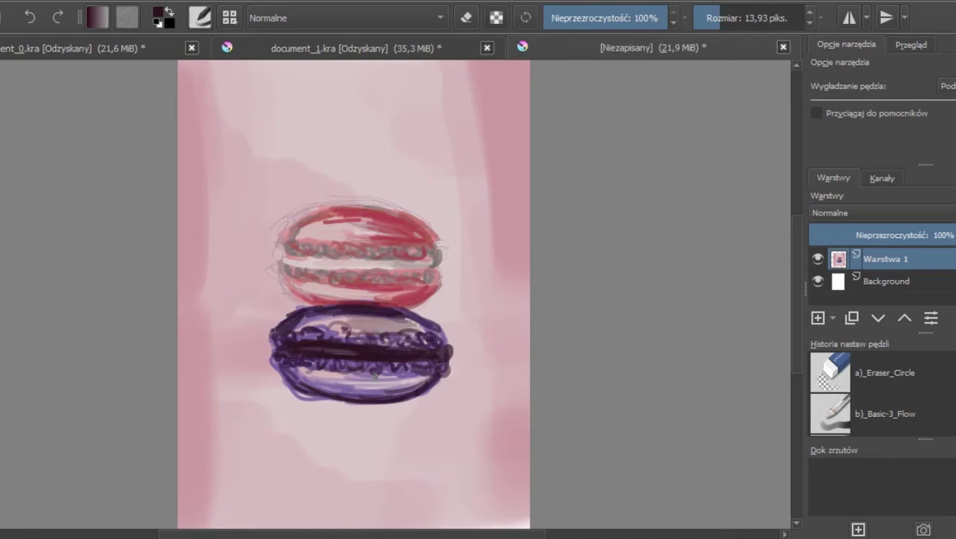
{"action": "left_click_drag", "start_coordinate": [375, 374], "coordinate": [313, 391]}
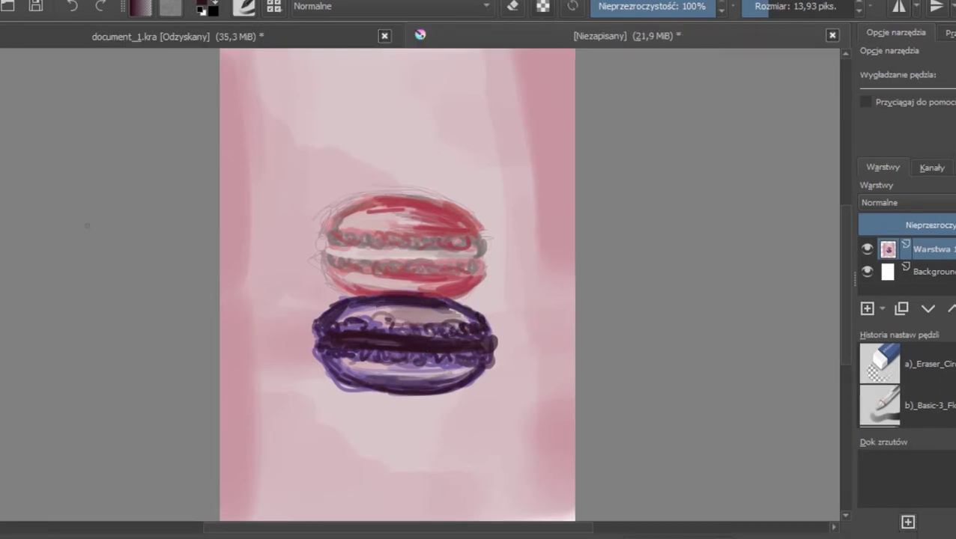
{"action": "mouse_move", "coordinate": [453, 401]}
{"action": "left_mouse_down"}
{"action": "mouse_move", "coordinate": [427, 382]}
{"action": "mouse_move", "coordinate": [425, 355]}
{"action": "left_mouse_up"}
{"action": "left_click_drag", "start_coordinate": [377, 301], "coordinate": [351, 304]}
Step: Choose a light green colour and draw a third macaron with two shells and frills beneath the purple one
{"action": "left_click", "coordinate": [202, 4]}
{"action": "left_click", "coordinate": [652, 249]}
{"action": "left_click", "coordinate": [410, 178]}
{"action": "left_click", "coordinate": [620, 451]}
{"action": "mouse_move", "coordinate": [485, 403]}
{"action": "left_mouse_down"}
{"action": "mouse_move", "coordinate": [374, 388]}
{"action": "mouse_move", "coordinate": [341, 398]}
{"action": "mouse_move", "coordinate": [490, 409]}
{"action": "mouse_move", "coordinate": [346, 391]}
{"action": "left_mouse_up"}
{"action": "mouse_move", "coordinate": [436, 413]}
{"action": "left_mouse_down"}
{"action": "mouse_move", "coordinate": [464, 421]}
{"action": "mouse_move", "coordinate": [357, 410]}
{"action": "mouse_move", "coordinate": [496, 409]}
{"action": "mouse_move", "coordinate": [385, 391]}
{"action": "mouse_move", "coordinate": [367, 412]}
{"action": "mouse_move", "coordinate": [330, 416]}
{"action": "mouse_move", "coordinate": [341, 393]}
{"action": "mouse_move", "coordinate": [462, 421]}
{"action": "mouse_move", "coordinate": [335, 411]}
{"action": "mouse_move", "coordinate": [382, 422]}
{"action": "mouse_move", "coordinate": [437, 412]}
{"action": "mouse_move", "coordinate": [377, 464]}
{"action": "left_mouse_up"}
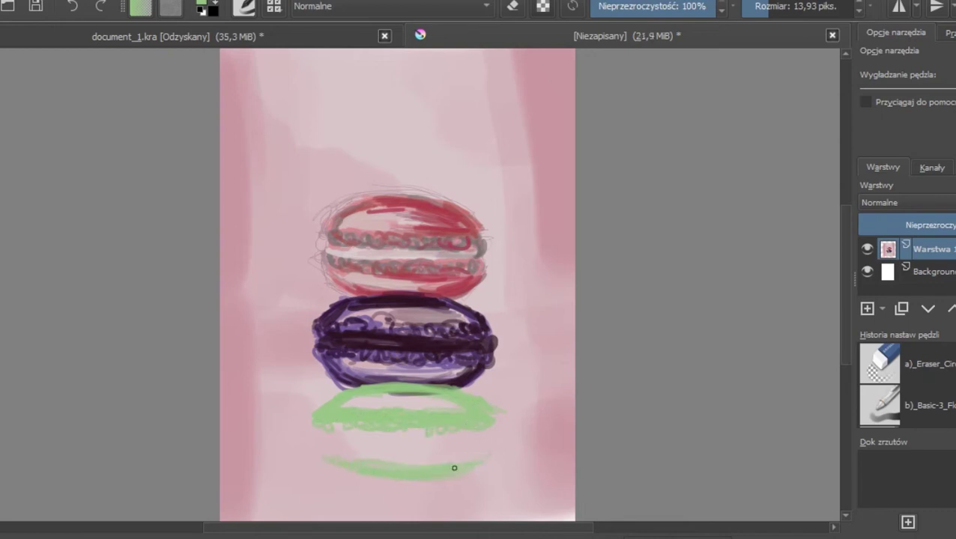
{"action": "left_click_drag", "start_coordinate": [441, 439], "coordinate": [364, 440]}
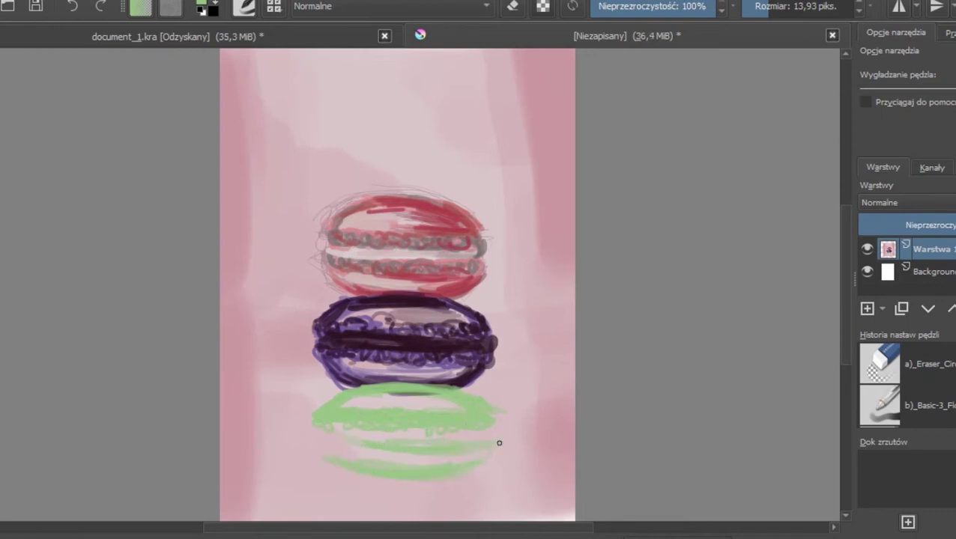
{"action": "mouse_move", "coordinate": [365, 437]}
{"action": "left_mouse_down"}
{"action": "mouse_move", "coordinate": [415, 440]}
{"action": "mouse_move", "coordinate": [320, 431]}
{"action": "mouse_move", "coordinate": [491, 442]}
{"action": "left_mouse_up"}
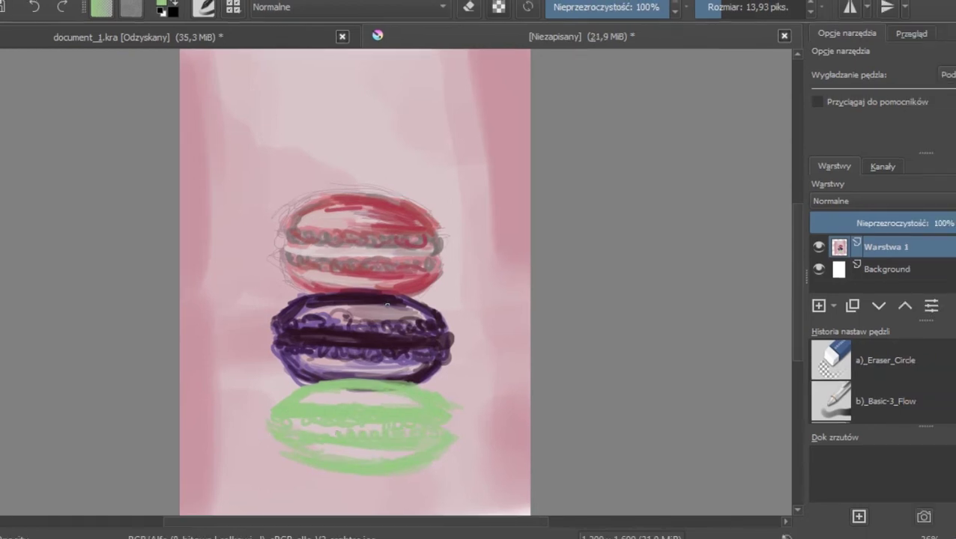
Step: Choose a darker green colour and shade the green macaron's top rim, looped frills and lower shell
{"action": "left_click", "coordinate": [161, 4]}
{"action": "left_click", "coordinate": [367, 162]}
{"action": "left_click", "coordinate": [574, 447]}
{"action": "mouse_move", "coordinate": [389, 387]}
{"action": "left_mouse_down"}
{"action": "mouse_move", "coordinate": [310, 385]}
{"action": "mouse_move", "coordinate": [318, 387]}
{"action": "left_mouse_up"}
{"action": "left_click_drag", "start_coordinate": [369, 407], "coordinate": [279, 412]}
{"action": "key", "text": "ctrl+z"}
{"action": "mouse_move", "coordinate": [438, 411]}
{"action": "left_mouse_down"}
{"action": "mouse_move", "coordinate": [289, 410]}
{"action": "mouse_move", "coordinate": [303, 420]}
{"action": "mouse_move", "coordinate": [292, 430]}
{"action": "mouse_move", "coordinate": [307, 438]}
{"action": "left_mouse_up"}
{"action": "mouse_move", "coordinate": [427, 431]}
{"action": "left_mouse_down"}
{"action": "mouse_move", "coordinate": [358, 440]}
{"action": "mouse_move", "coordinate": [277, 428]}
{"action": "mouse_move", "coordinate": [389, 471]}
{"action": "mouse_move", "coordinate": [345, 465]}
{"action": "left_mouse_up"}
{"action": "mouse_move", "coordinate": [412, 465]}
{"action": "left_mouse_down"}
{"action": "mouse_move", "coordinate": [322, 466]}
{"action": "mouse_move", "coordinate": [279, 431]}
{"action": "mouse_move", "coordinate": [298, 408]}
{"action": "left_mouse_up"}
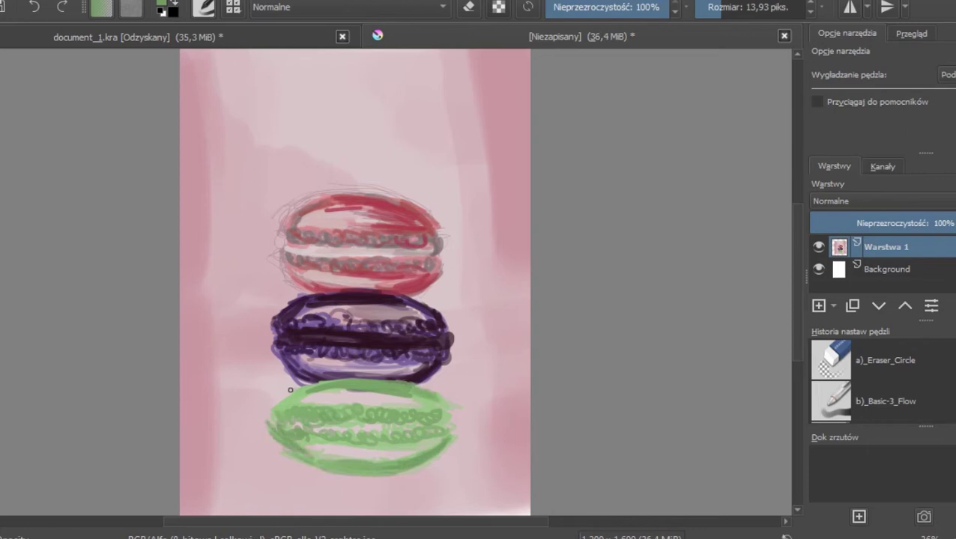
Step: Build up the green macaron's outer edges and filling with more darker green strokes
{"action": "left_click_drag", "start_coordinate": [334, 463], "coordinate": [271, 433]}
{"action": "left_click_drag", "start_coordinate": [454, 430], "coordinate": [423, 461]}
{"action": "left_click_drag", "start_coordinate": [454, 442], "coordinate": [426, 461]}
{"action": "mouse_move", "coordinate": [447, 426]}
{"action": "left_mouse_down"}
{"action": "mouse_move", "coordinate": [413, 433]}
{"action": "mouse_move", "coordinate": [428, 401]}
{"action": "left_mouse_up"}
{"action": "left_click_drag", "start_coordinate": [323, 385], "coordinate": [285, 400]}
{"action": "left_click_drag", "start_coordinate": [386, 429], "coordinate": [334, 435]}
{"action": "mouse_move", "coordinate": [458, 419]}
{"action": "left_mouse_down"}
{"action": "mouse_move", "coordinate": [443, 429]}
{"action": "mouse_move", "coordinate": [432, 397]}
{"action": "left_mouse_up"}
Step: Set the background colour to a grey tone and add another green stroke to the green macaron's lower shell
{"action": "left_click", "coordinate": [173, 12]}
{"action": "left_click_drag", "start_coordinate": [363, 112], "coordinate": [350, 140]}
{"action": "left_click", "coordinate": [576, 446]}
{"action": "mouse_move", "coordinate": [422, 466]}
{"action": "left_mouse_down"}
{"action": "mouse_move", "coordinate": [401, 470]}
{"action": "mouse_move", "coordinate": [447, 458]}
{"action": "mouse_move", "coordinate": [391, 443]}
{"action": "left_mouse_up"}
Step: Choose a muted dark green and shade the green macaron's frills, filling and top rim
{"action": "left_click", "coordinate": [161, 4]}
{"action": "left_click", "coordinate": [360, 141]}
{"action": "left_click", "coordinate": [575, 446]}
{"action": "mouse_move", "coordinate": [450, 416]}
{"action": "left_mouse_down"}
{"action": "mouse_move", "coordinate": [396, 436]}
{"action": "mouse_move", "coordinate": [345, 437]}
{"action": "left_mouse_up"}
{"action": "mouse_move", "coordinate": [421, 399]}
{"action": "left_mouse_down"}
{"action": "mouse_move", "coordinate": [348, 406]}
{"action": "mouse_move", "coordinate": [415, 400]}
{"action": "left_mouse_up"}
{"action": "mouse_move", "coordinate": [359, 380]}
{"action": "left_mouse_down"}
{"action": "mouse_move", "coordinate": [309, 380]}
{"action": "mouse_move", "coordinate": [414, 385]}
{"action": "left_mouse_up"}
{"action": "left_click_drag", "start_coordinate": [326, 430], "coordinate": [286, 431]}
{"action": "mouse_move", "coordinate": [452, 420]}
{"action": "left_mouse_down"}
{"action": "mouse_move", "coordinate": [383, 424]}
{"action": "mouse_move", "coordinate": [311, 406]}
{"action": "left_mouse_up"}
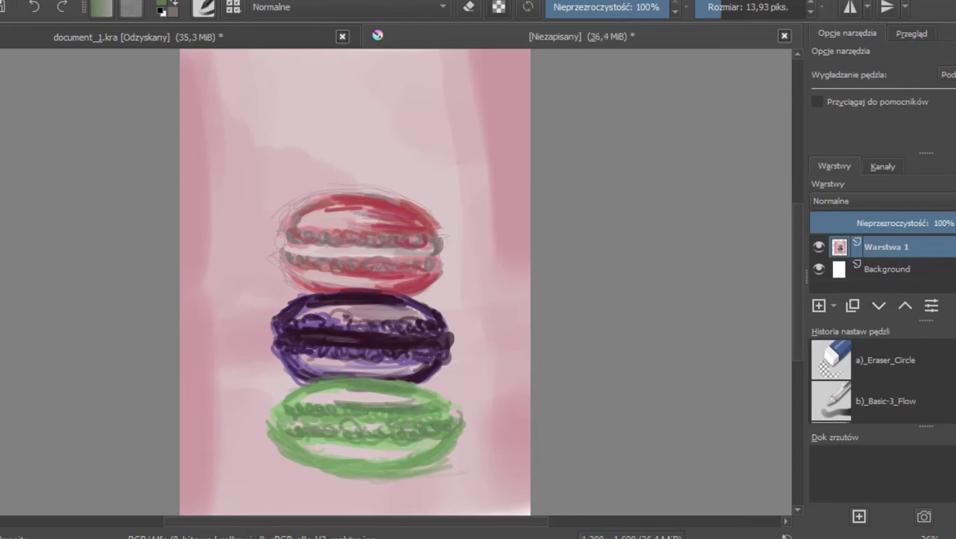
Step: Paint muted dark green along the green macaron's lower shell, left side and upper edges
{"action": "left_click_drag", "start_coordinate": [453, 441], "coordinate": [325, 464]}
{"action": "left_click_drag", "start_coordinate": [292, 416], "coordinate": [278, 453]}
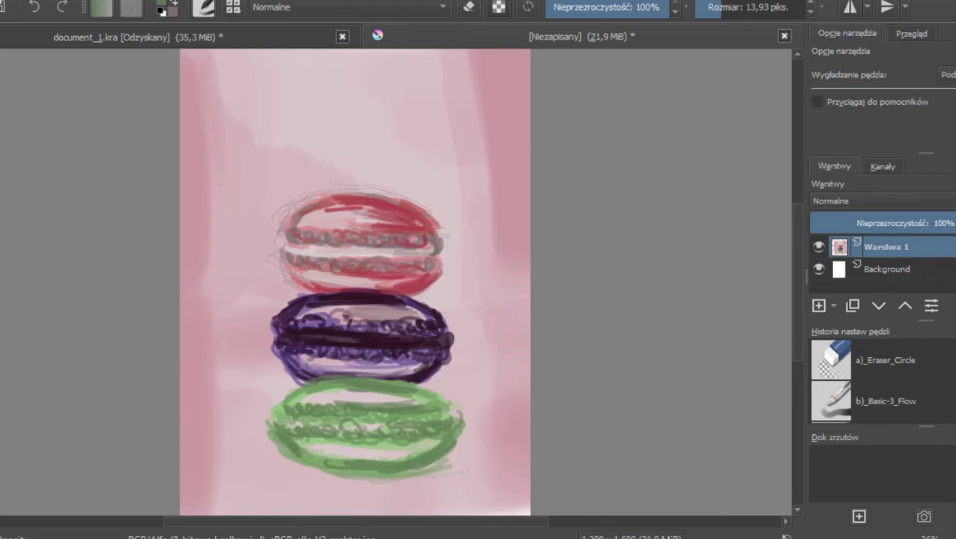
{"action": "left_click_drag", "start_coordinate": [406, 385], "coordinate": [442, 402]}
{"action": "left_click_drag", "start_coordinate": [326, 383], "coordinate": [286, 399]}
{"action": "left_click_drag", "start_coordinate": [452, 394], "coordinate": [432, 409]}
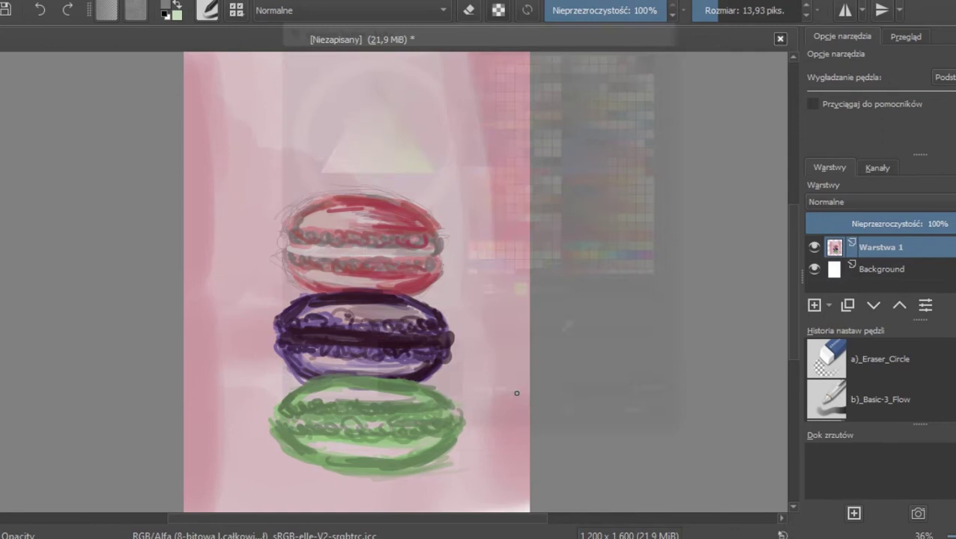
Step: Add a grey shadow stroke under the green macaron and grey highlights on the purple macaron's top rim and filling
{"action": "left_click_drag", "start_coordinate": [457, 458], "coordinate": [344, 472]}
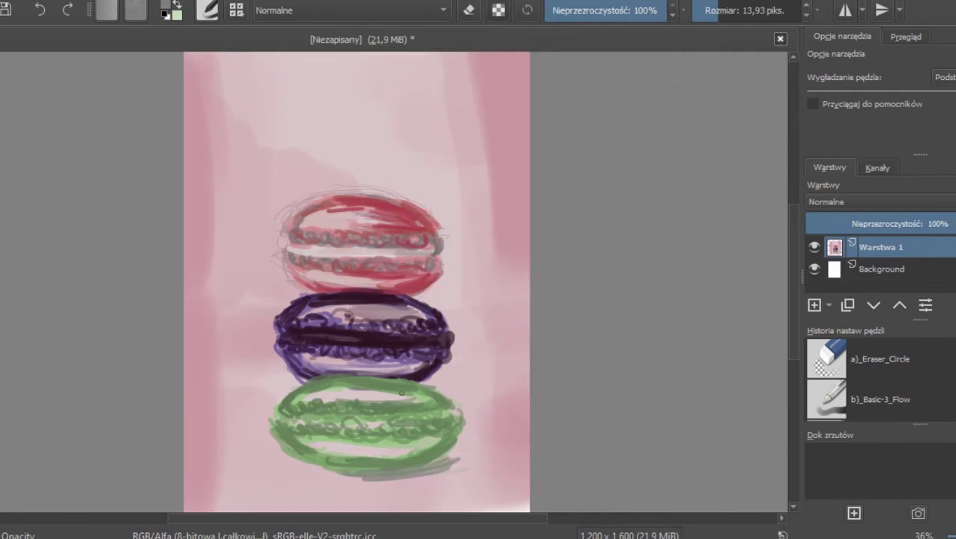
{"action": "left_click_drag", "start_coordinate": [327, 298], "coordinate": [292, 310]}
{"action": "left_click_drag", "start_coordinate": [398, 301], "coordinate": [322, 298]}
{"action": "left_click_drag", "start_coordinate": [385, 348], "coordinate": [327, 344]}
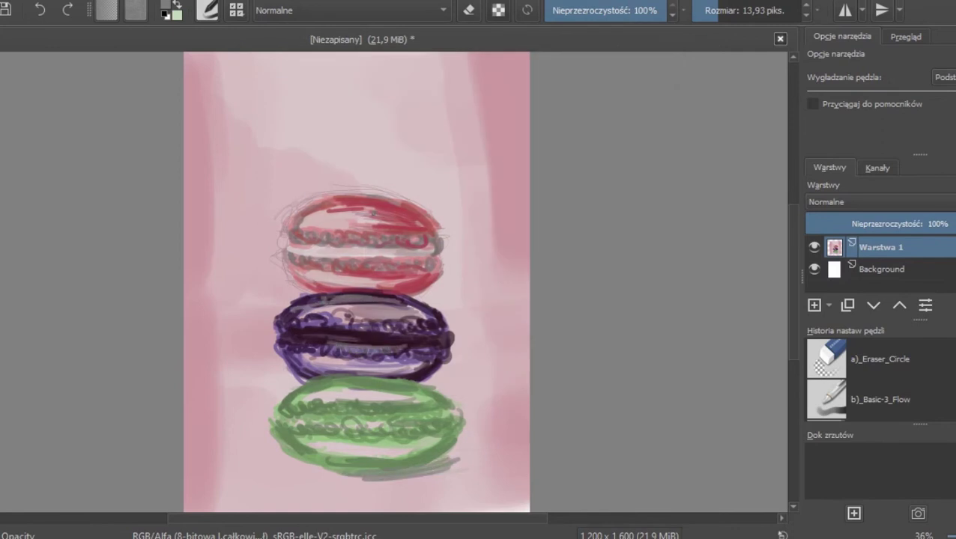
Step: Choose a dark grey colour and the b)_Basic-3_Flow brush at 12.67 px, and shade the purple macaron's top rim
{"action": "left_click", "coordinate": [165, 6]}
{"action": "left_click", "coordinate": [365, 114]}
{"action": "left_click", "coordinate": [572, 444]}
{"action": "left_click", "coordinate": [880, 399]}
{"action": "mouse_move", "coordinate": [382, 468]}
{"action": "left_mouse_down"}
{"action": "mouse_move", "coordinate": [447, 457]}
{"action": "mouse_move", "coordinate": [350, 472]}
{"action": "left_mouse_up"}
{"action": "key", "text": "ctrl+z"}
{"action": "left_click", "coordinate": [717, 11]}
{"action": "left_click_drag", "start_coordinate": [424, 307], "coordinate": [375, 296]}
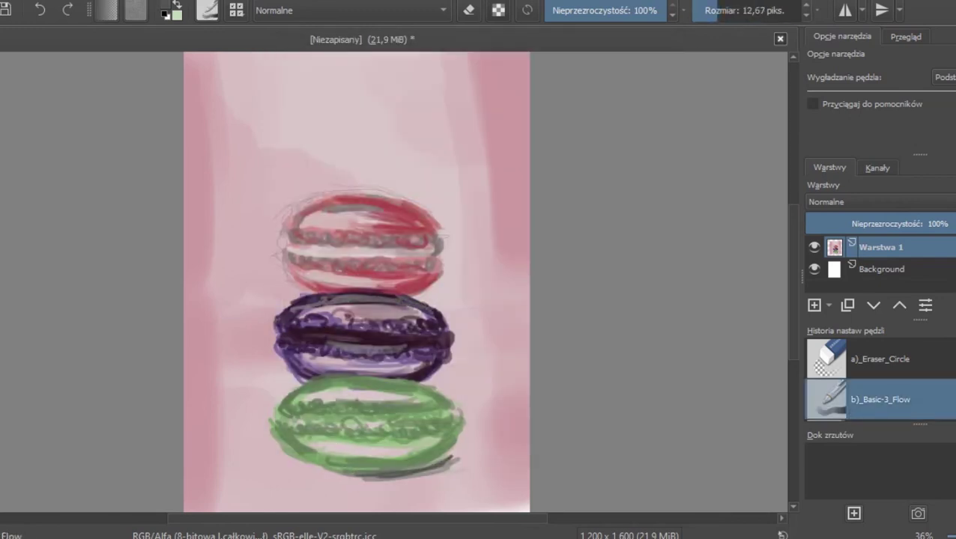
Step: Shade the green macaron's top rim, upper frill loops and lower right edge with dark grey
{"action": "left_click_drag", "start_coordinate": [411, 385], "coordinate": [325, 382]}
{"action": "left_click_drag", "start_coordinate": [387, 374], "coordinate": [333, 379]}
{"action": "left_click_drag", "start_coordinate": [370, 409], "coordinate": [314, 411]}
{"action": "mouse_move", "coordinate": [395, 400]}
{"action": "left_mouse_down"}
{"action": "mouse_move", "coordinate": [454, 408]}
{"action": "mouse_move", "coordinate": [345, 424]}
{"action": "left_mouse_up"}
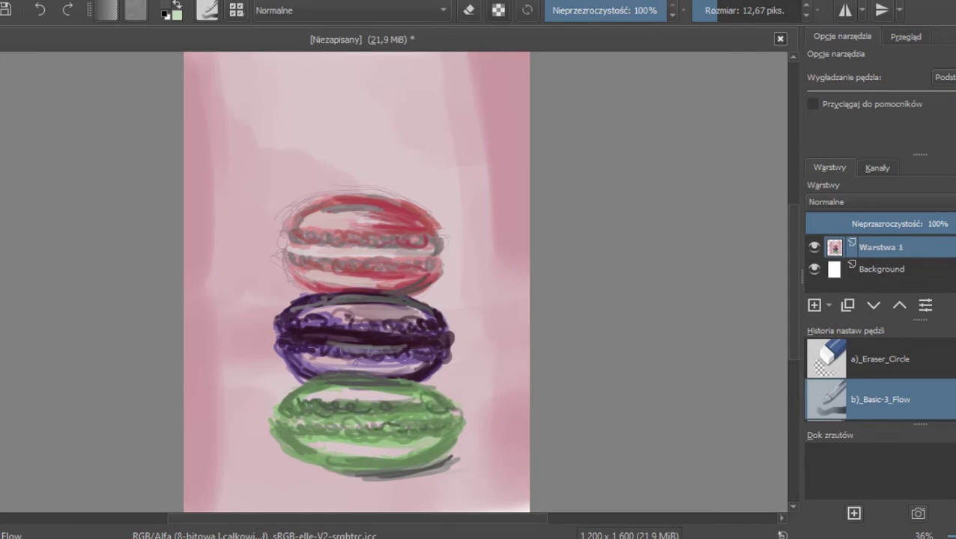
{"action": "mouse_move", "coordinate": [456, 428]}
{"action": "left_mouse_down"}
{"action": "mouse_move", "coordinate": [432, 455]}
{"action": "mouse_move", "coordinate": [337, 469]}
{"action": "left_mouse_up"}
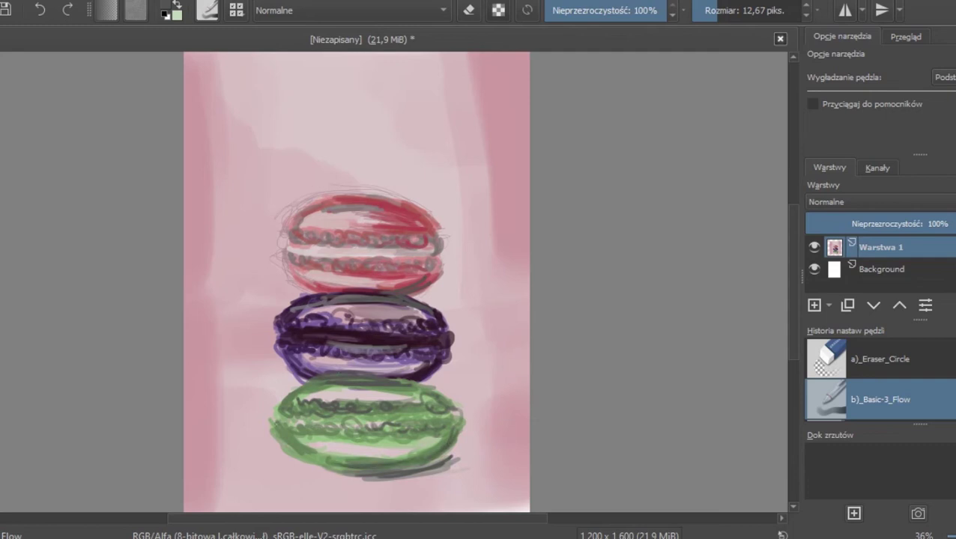
Step: Choose a darker colour and deepen the lower rim of the purple macaron
{"action": "left_click", "coordinate": [165, 6]}
{"action": "left_click", "coordinate": [375, 111]}
{"action": "left_click", "coordinate": [571, 444]}
{"action": "left_click_drag", "start_coordinate": [424, 366], "coordinate": [352, 383]}
{"action": "left_click_drag", "start_coordinate": [298, 364], "coordinate": [378, 383]}
{"action": "left_click_drag", "start_coordinate": [297, 363], "coordinate": [331, 380]}
{"action": "left_click_drag", "start_coordinate": [288, 361], "coordinate": [314, 379]}
Step: Choose a near-black colour and add accents to the purple filling, the green frill and the red macaron's lower half
{"action": "left_click", "coordinate": [165, 6]}
{"action": "left_click", "coordinate": [373, 95]}
{"action": "left_click", "coordinate": [571, 445]}
{"action": "left_click_drag", "start_coordinate": [396, 334], "coordinate": [307, 341]}
{"action": "mouse_move", "coordinate": [411, 409]}
{"action": "left_mouse_down"}
{"action": "mouse_move", "coordinate": [331, 410]}
{"action": "mouse_move", "coordinate": [446, 409]}
{"action": "left_mouse_up"}
{"action": "mouse_move", "coordinate": [437, 275]}
{"action": "left_mouse_down"}
{"action": "mouse_move", "coordinate": [401, 297]}
{"action": "mouse_move", "coordinate": [346, 295]}
{"action": "left_mouse_up"}
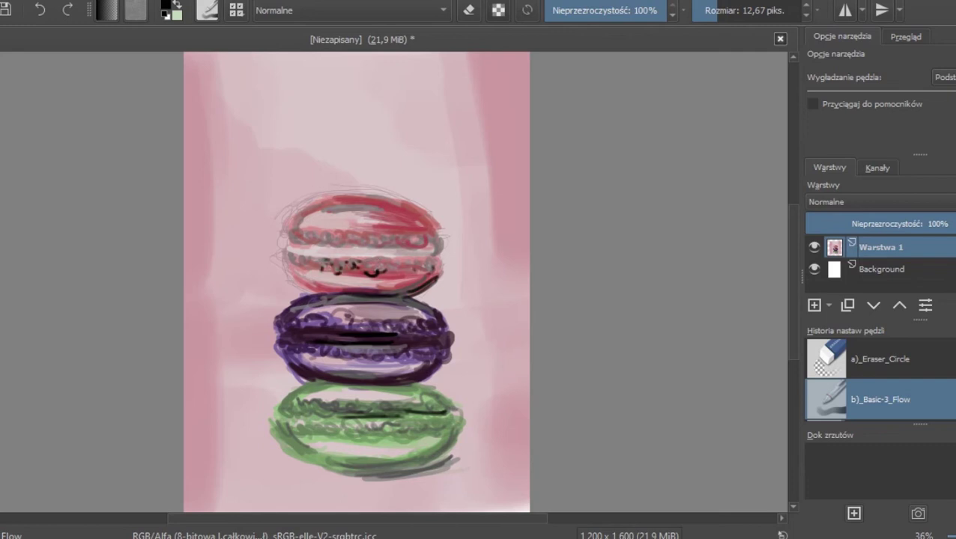
Step: Outline the red macaron's upper and lower frills, right end and top rim with near-black strokes
{"action": "left_click_drag", "start_coordinate": [302, 229], "coordinate": [327, 228]}
{"action": "left_click_drag", "start_coordinate": [295, 240], "coordinate": [427, 240]}
{"action": "left_click_drag", "start_coordinate": [391, 272], "coordinate": [291, 257]}
{"action": "mouse_move", "coordinate": [356, 200]}
{"action": "left_mouse_down"}
{"action": "mouse_move", "coordinate": [309, 210]}
{"action": "mouse_move", "coordinate": [298, 223]}
{"action": "left_mouse_up"}
{"action": "left_click_drag", "start_coordinate": [371, 208], "coordinate": [419, 222]}
Step: Darken the purple macaron's top rim and upper right edge with near-black strokes, undoing the last stroke
{"action": "mouse_move", "coordinate": [364, 295]}
{"action": "left_mouse_down"}
{"action": "mouse_move", "coordinate": [301, 299]}
{"action": "mouse_move", "coordinate": [283, 310]}
{"action": "left_mouse_up"}
{"action": "left_click_drag", "start_coordinate": [413, 299], "coordinate": [448, 326]}
{"action": "left_click_drag", "start_coordinate": [409, 295], "coordinate": [351, 294]}
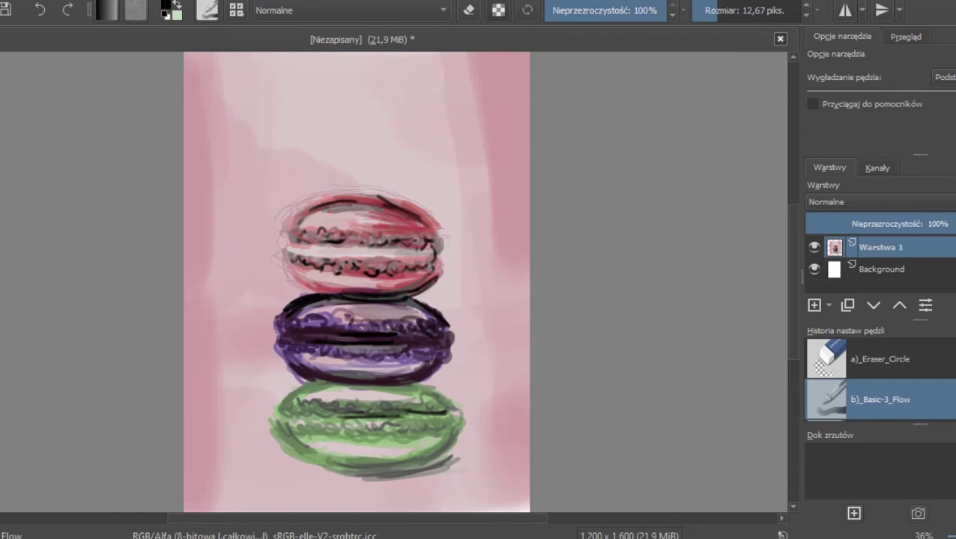
{"action": "key", "text": "ctrl+z"}
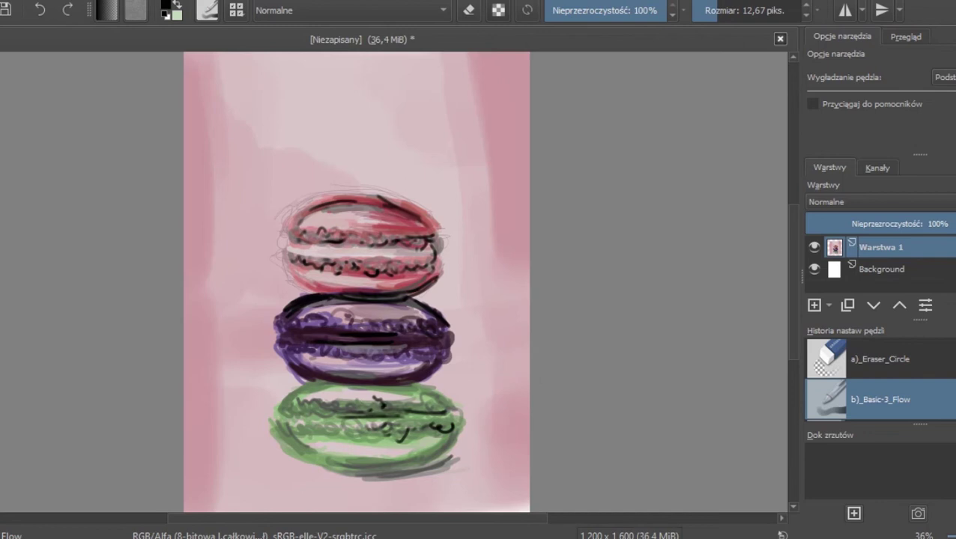
Step: Outline the green macaron's top rim, side edges and both rows of frills in near-black
{"action": "left_click_drag", "start_coordinate": [314, 381], "coordinate": [284, 403]}
{"action": "mouse_move", "coordinate": [419, 383]}
{"action": "left_mouse_down"}
{"action": "mouse_move", "coordinate": [460, 409]}
{"action": "mouse_move", "coordinate": [426, 404]}
{"action": "mouse_move", "coordinate": [352, 424]}
{"action": "mouse_move", "coordinate": [277, 412]}
{"action": "left_mouse_up"}
{"action": "left_click_drag", "start_coordinate": [340, 424], "coordinate": [385, 435]}
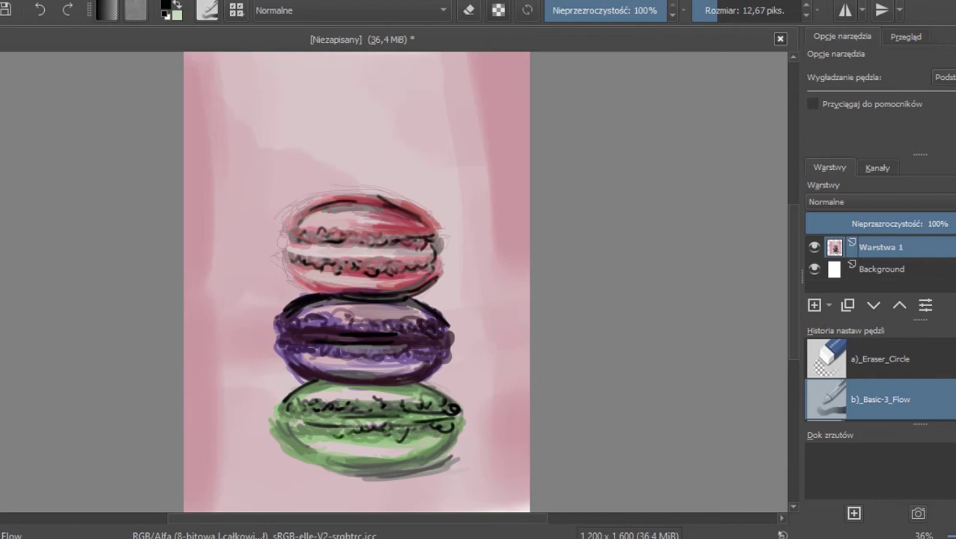
{"action": "mouse_move", "coordinate": [435, 459]}
{"action": "left_mouse_down"}
{"action": "mouse_move", "coordinate": [321, 456]}
{"action": "mouse_move", "coordinate": [275, 405]}
{"action": "mouse_move", "coordinate": [305, 453]}
{"action": "mouse_move", "coordinate": [309, 423]}
{"action": "mouse_move", "coordinate": [283, 395]}
{"action": "mouse_move", "coordinate": [338, 409]}
{"action": "left_mouse_up"}
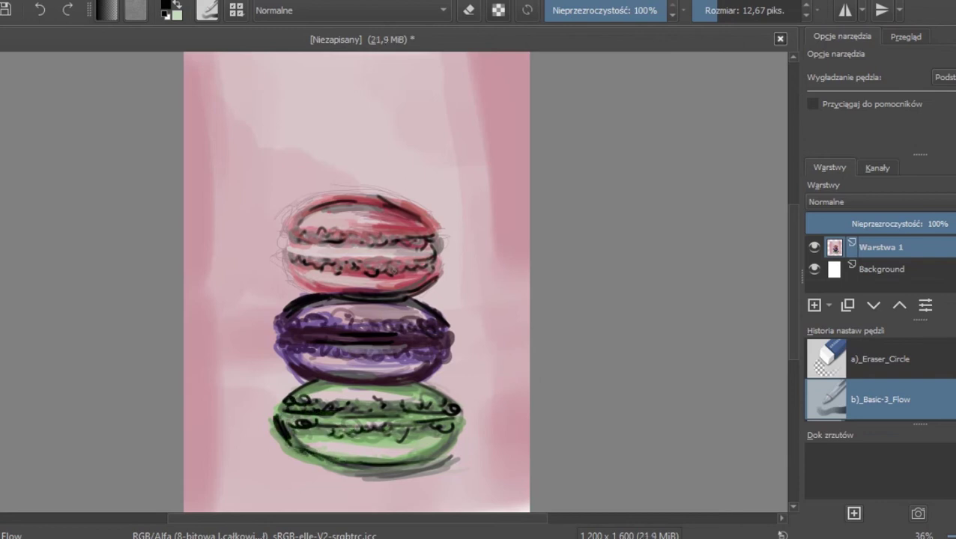
Step: Add near-black accents to the red macaron's rim, the purple frills and filling, and the green macaron's edges and frills
{"action": "left_click_drag", "start_coordinate": [334, 201], "coordinate": [376, 206]}
{"action": "left_click_drag", "start_coordinate": [425, 340], "coordinate": [448, 346]}
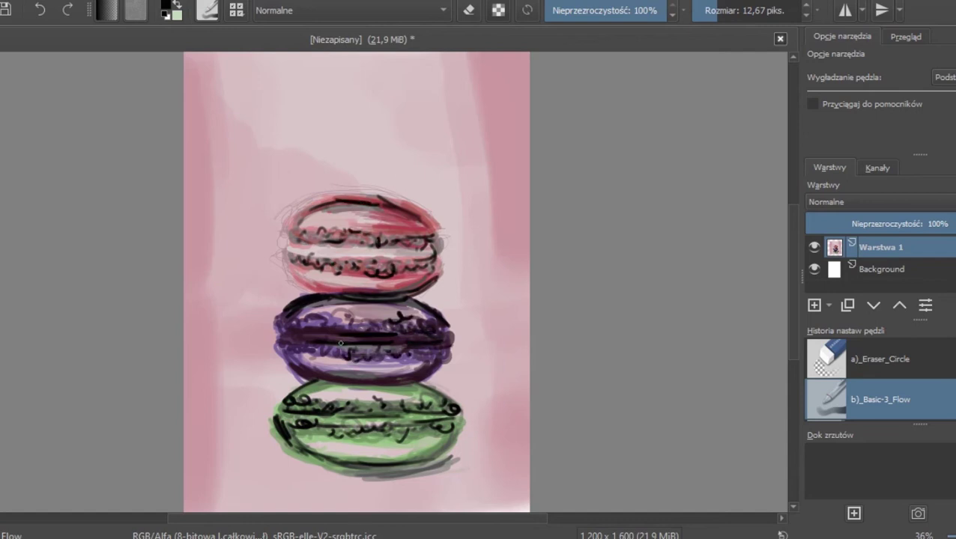
{"action": "left_click_drag", "start_coordinate": [314, 318], "coordinate": [287, 325]}
{"action": "mouse_move", "coordinate": [440, 361]}
{"action": "left_mouse_down"}
{"action": "mouse_move", "coordinate": [388, 379]}
{"action": "mouse_move", "coordinate": [342, 376]}
{"action": "mouse_move", "coordinate": [288, 397]}
{"action": "left_mouse_up"}
{"action": "left_click_drag", "start_coordinate": [450, 409], "coordinate": [448, 446]}
{"action": "left_click_drag", "start_coordinate": [421, 415], "coordinate": [358, 438]}
{"action": "left_click_drag", "start_coordinate": [399, 397], "coordinate": [329, 403]}
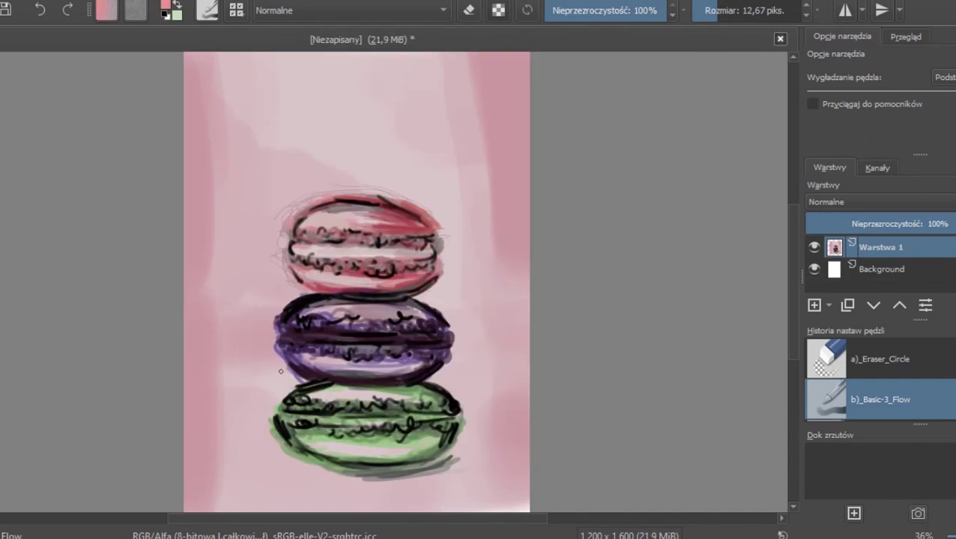
Step: Rough in a fourth macaron in light pink beside the green one, with its rim, frill and base
{"action": "left_click_drag", "start_coordinate": [271, 368], "coordinate": [242, 373]}
{"action": "mouse_move", "coordinate": [311, 376]}
{"action": "left_mouse_down"}
{"action": "mouse_move", "coordinate": [221, 381]}
{"action": "mouse_move", "coordinate": [204, 400]}
{"action": "left_mouse_up"}
{"action": "mouse_move", "coordinate": [271, 411]}
{"action": "left_mouse_down"}
{"action": "mouse_move", "coordinate": [208, 408]}
{"action": "mouse_move", "coordinate": [281, 414]}
{"action": "mouse_move", "coordinate": [191, 423]}
{"action": "left_mouse_up"}
{"action": "mouse_move", "coordinate": [296, 455]}
{"action": "left_mouse_down"}
{"action": "mouse_move", "coordinate": [226, 457]}
{"action": "mouse_move", "coordinate": [264, 467]}
{"action": "left_mouse_up"}
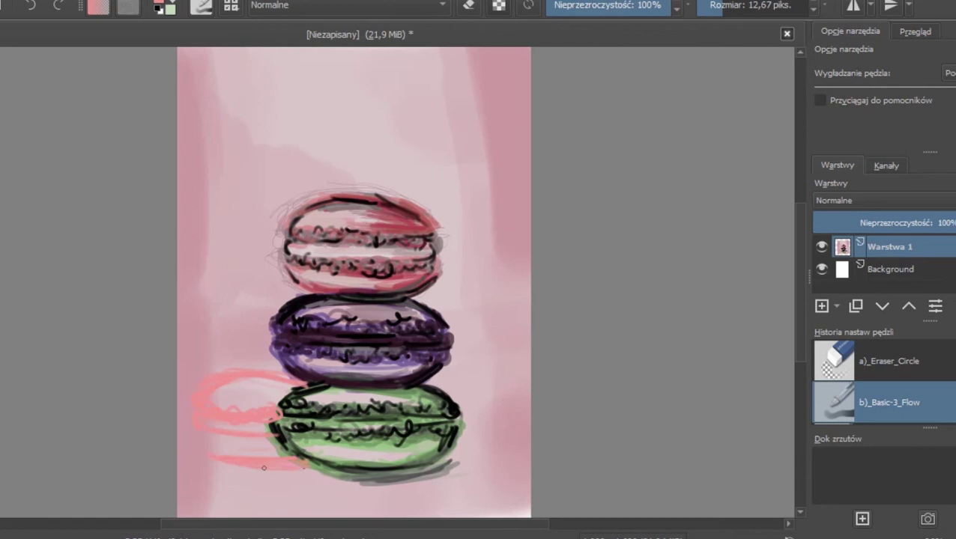
{"action": "left_click_drag", "start_coordinate": [279, 400], "coordinate": [295, 389]}
Step: Choose a deeper red, outline the fourth macaron's shells and frills, and shade both shells with red strokes
{"action": "left_click", "coordinate": [159, 3]}
{"action": "left_click", "coordinate": [393, 169]}
{"action": "left_click", "coordinate": [576, 447]}
{"action": "mouse_move", "coordinate": [251, 369]}
{"action": "left_mouse_down"}
{"action": "mouse_move", "coordinate": [289, 374]}
{"action": "mouse_move", "coordinate": [206, 384]}
{"action": "left_mouse_up"}
{"action": "mouse_move", "coordinate": [266, 413]}
{"action": "left_mouse_down"}
{"action": "mouse_move", "coordinate": [224, 420]}
{"action": "mouse_move", "coordinate": [240, 407]}
{"action": "mouse_move", "coordinate": [208, 396]}
{"action": "mouse_move", "coordinate": [200, 419]}
{"action": "left_mouse_up"}
{"action": "mouse_move", "coordinate": [298, 458]}
{"action": "left_mouse_down"}
{"action": "mouse_move", "coordinate": [218, 459]}
{"action": "mouse_move", "coordinate": [194, 409]}
{"action": "left_mouse_up"}
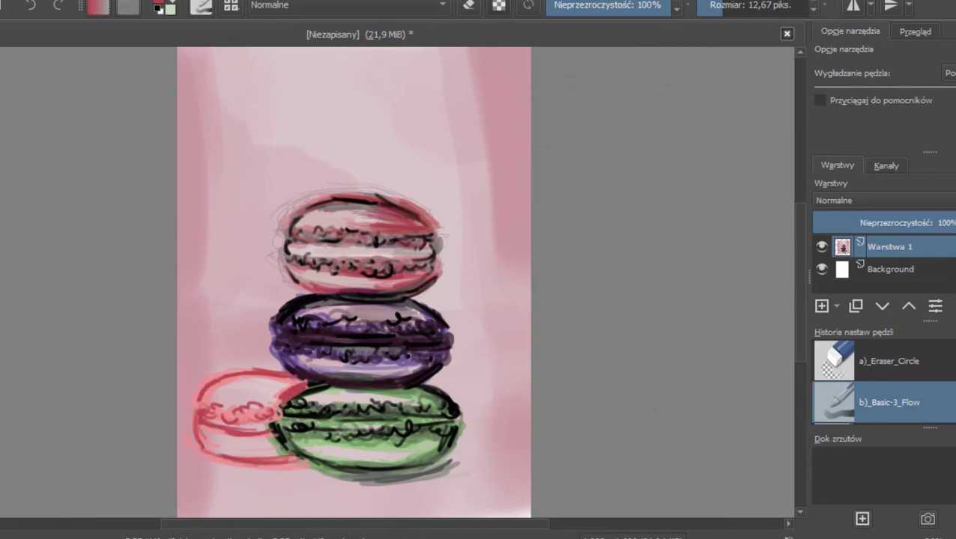
{"action": "mouse_move", "coordinate": [280, 387]}
{"action": "left_mouse_down"}
{"action": "mouse_move", "coordinate": [232, 377]}
{"action": "mouse_move", "coordinate": [242, 397]}
{"action": "mouse_move", "coordinate": [289, 379]}
{"action": "mouse_move", "coordinate": [235, 385]}
{"action": "left_mouse_up"}
{"action": "left_click_drag", "start_coordinate": [277, 449], "coordinate": [217, 445]}
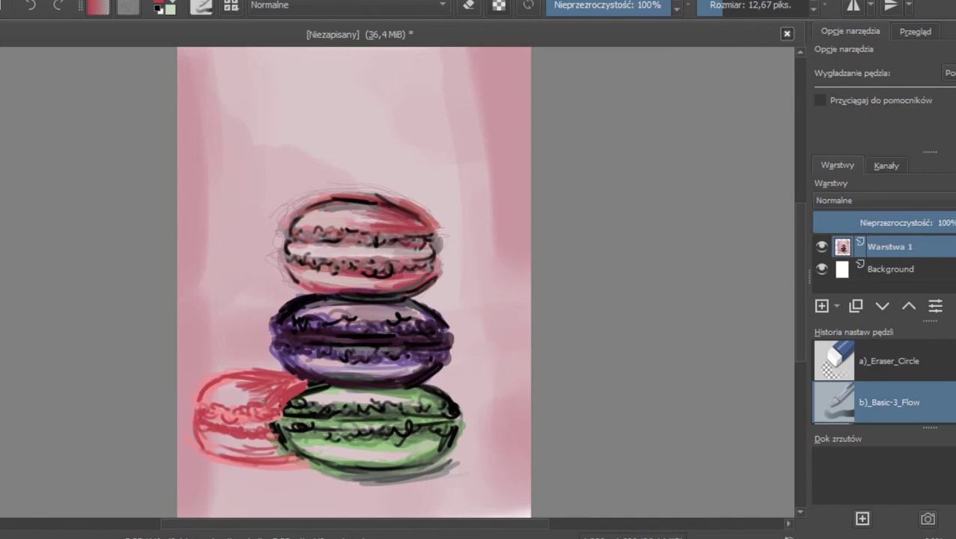
Step: Choose a near-black colour and outline the fourth macaron's rim, frills and base, adding accents to the green macaron's frill
{"action": "left_click", "coordinate": [158, 4]}
{"action": "left_click", "coordinate": [369, 104]}
{"action": "left_click", "coordinate": [572, 444]}
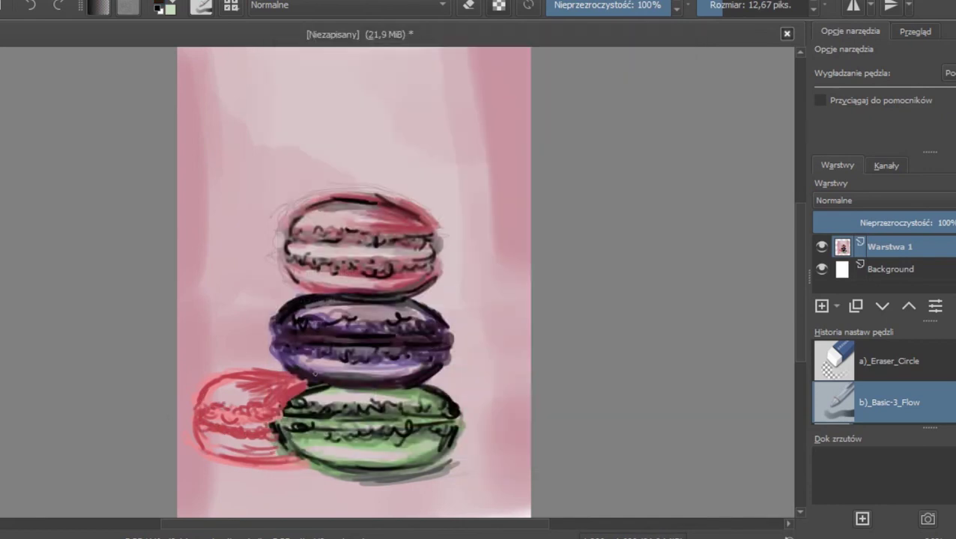
{"action": "mouse_move", "coordinate": [320, 381]}
{"action": "left_mouse_down"}
{"action": "mouse_move", "coordinate": [286, 401]}
{"action": "mouse_move", "coordinate": [276, 429]}
{"action": "left_mouse_up"}
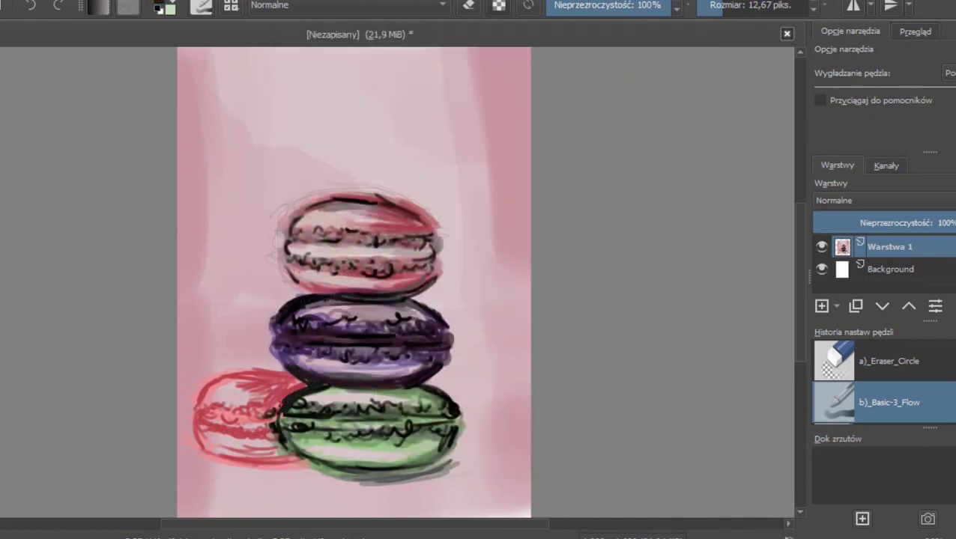
{"action": "left_click_drag", "start_coordinate": [226, 386], "coordinate": [195, 412]}
{"action": "left_click_drag", "start_coordinate": [276, 365], "coordinate": [247, 370]}
{"action": "mouse_move", "coordinate": [276, 400]}
{"action": "left_mouse_down"}
{"action": "mouse_move", "coordinate": [210, 421]}
{"action": "mouse_move", "coordinate": [281, 442]}
{"action": "left_mouse_up"}
{"action": "left_click_drag", "start_coordinate": [202, 421], "coordinate": [200, 448]}
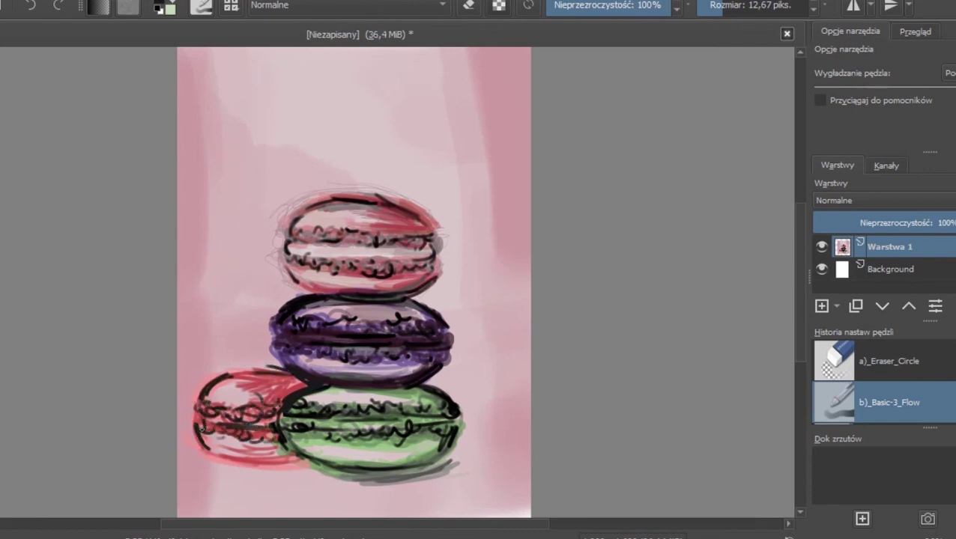
{"action": "mouse_move", "coordinate": [301, 453]}
{"action": "left_mouse_down"}
{"action": "mouse_move", "coordinate": [220, 463]}
{"action": "mouse_move", "coordinate": [201, 442]}
{"action": "left_mouse_up"}
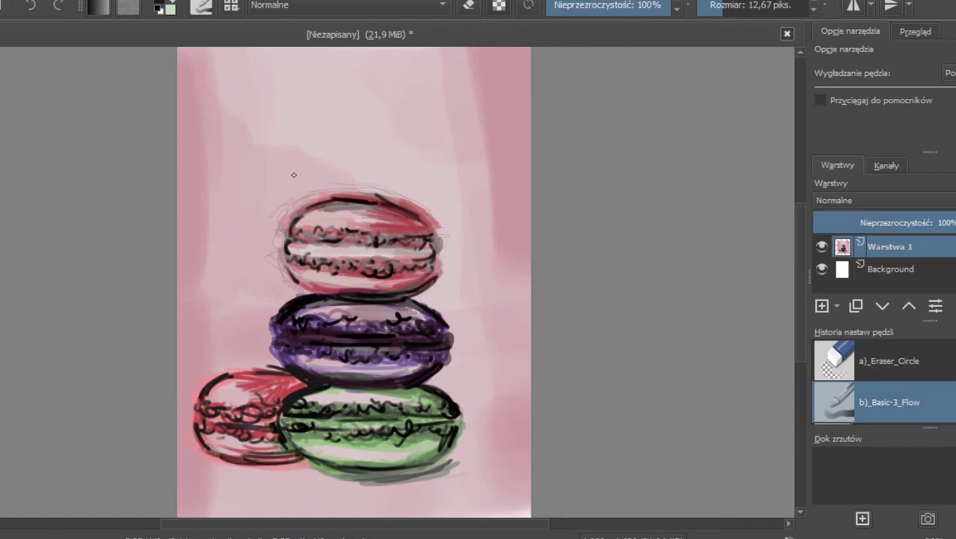
{"action": "left_click_drag", "start_coordinate": [335, 434], "coordinate": [299, 427]}
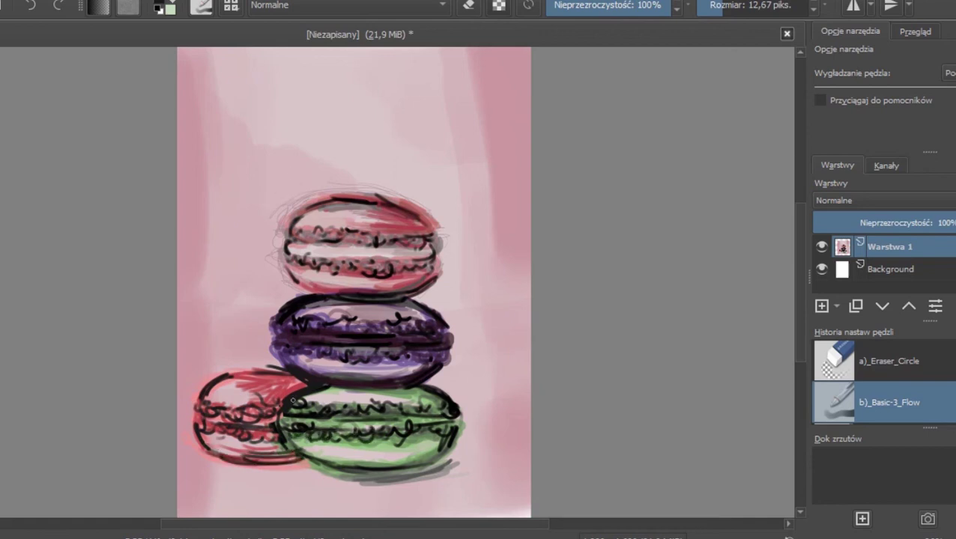
Step: Choose the pink colour #f498a3 and fill the fourth macaron's upper and lower shells
{"action": "left_click", "coordinate": [159, 5]}
{"action": "left_click_drag", "start_coordinate": [345, 165], "coordinate": [356, 191]}
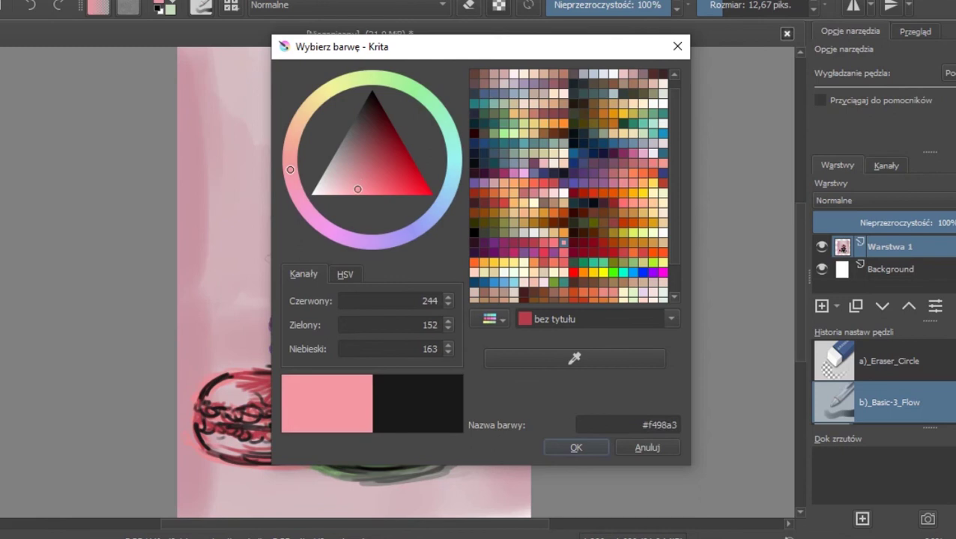
{"action": "left_click", "coordinate": [576, 448]}
{"action": "left_click_drag", "start_coordinate": [256, 377], "coordinate": [216, 393]}
{"action": "mouse_move", "coordinate": [273, 445]}
{"action": "left_mouse_down"}
{"action": "mouse_move", "coordinate": [206, 428]}
{"action": "mouse_move", "coordinate": [245, 439]}
{"action": "mouse_move", "coordinate": [232, 418]}
{"action": "mouse_move", "coordinate": [207, 413]}
{"action": "mouse_move", "coordinate": [256, 422]}
{"action": "mouse_move", "coordinate": [208, 429]}
{"action": "mouse_move", "coordinate": [250, 433]}
{"action": "mouse_move", "coordinate": [196, 401]}
{"action": "left_mouse_up"}
Step: Choose a near-black colour, redraw the fourth macaron's top rim and frills, and touch up the top red macaron's frills
{"action": "left_click", "coordinate": [158, 5]}
{"action": "left_click", "coordinate": [372, 93]}
{"action": "left_click", "coordinate": [576, 448]}
{"action": "left_click_drag", "start_coordinate": [281, 374], "coordinate": [230, 374]}
{"action": "mouse_move", "coordinate": [302, 384]}
{"action": "left_mouse_down"}
{"action": "mouse_move", "coordinate": [279, 397]}
{"action": "mouse_move", "coordinate": [257, 380]}
{"action": "left_mouse_up"}
{"action": "left_click_drag", "start_coordinate": [300, 385], "coordinate": [262, 398]}
{"action": "left_click_drag", "start_coordinate": [206, 391], "coordinate": [259, 373]}
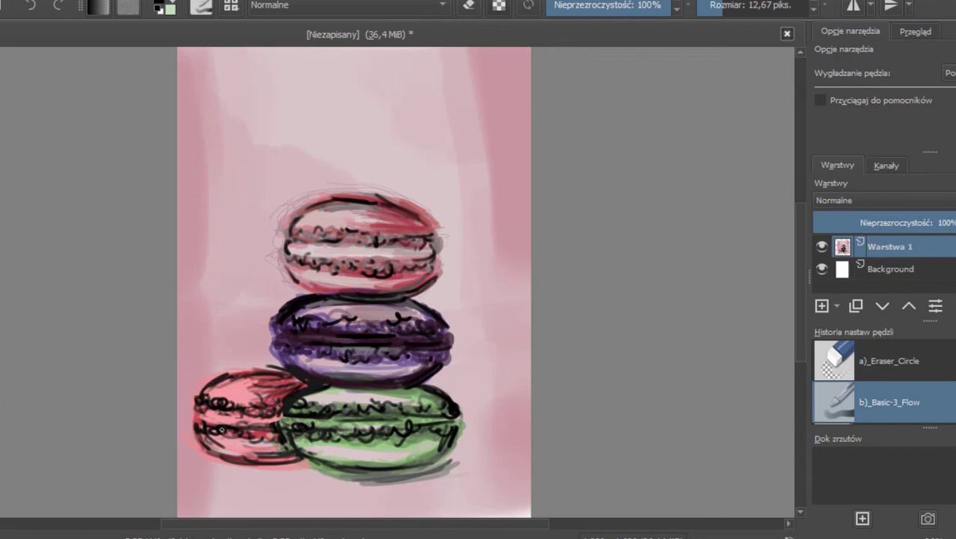
{"action": "mouse_move", "coordinate": [405, 207]}
{"action": "left_mouse_down"}
{"action": "mouse_move", "coordinate": [362, 203]}
{"action": "mouse_move", "coordinate": [323, 265]}
{"action": "left_mouse_up"}
Step: Open the Ten Brushes script and browse its brush presets
{"action": "left_click", "coordinate": [213, 0]}
{"action": "mouse_move", "coordinate": [231, 1]}
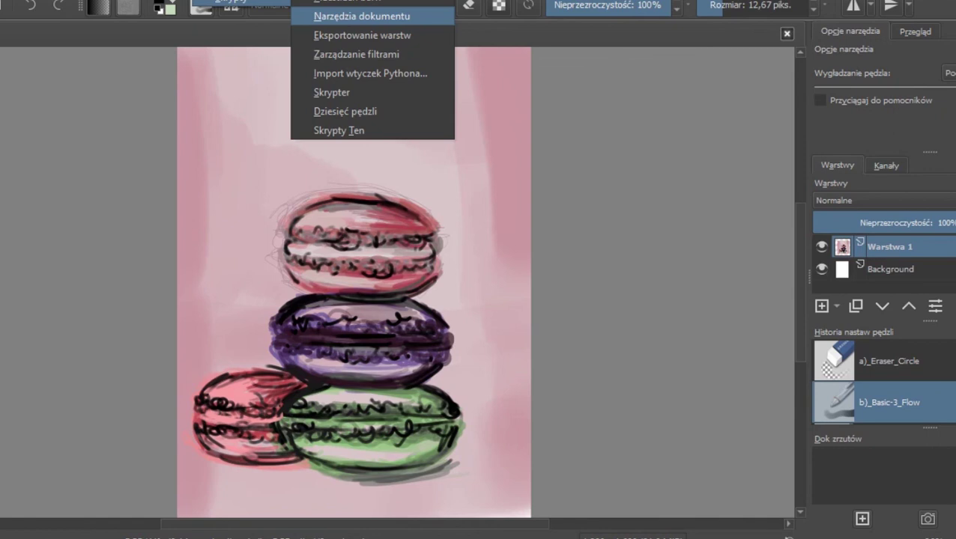
{"action": "left_click", "coordinate": [345, 111]}
{"action": "scroll", "coordinate": [479, 275], "scroll_direction": "down", "scroll_amount": 5}
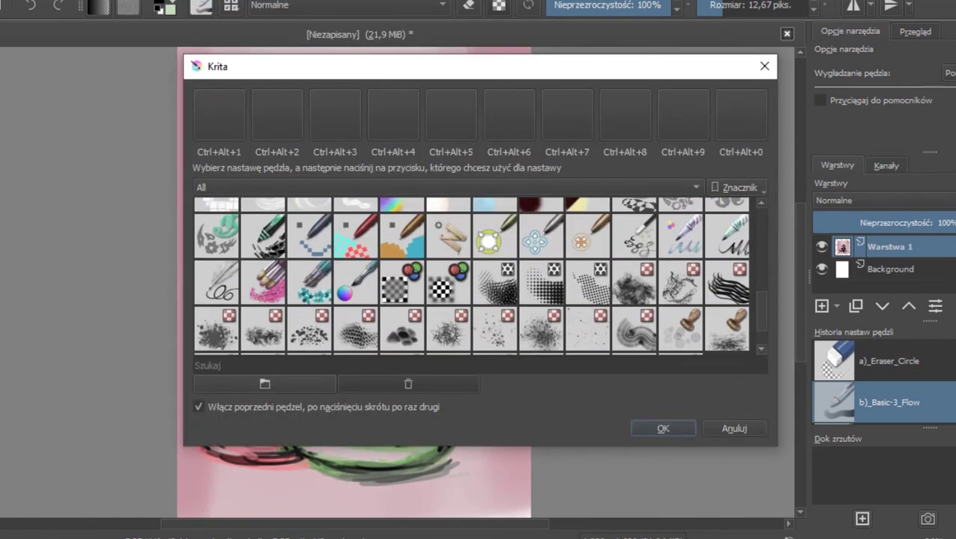
{"action": "scroll", "coordinate": [479, 276], "scroll_direction": "up", "scroll_amount": 4}
{"action": "left_click", "coordinate": [764, 67]}
Step: Look at the Document Tools and Scripter scripts without applying anything
{"action": "left_click", "coordinate": [213, 0]}
{"action": "mouse_move", "coordinate": [231, 2]}
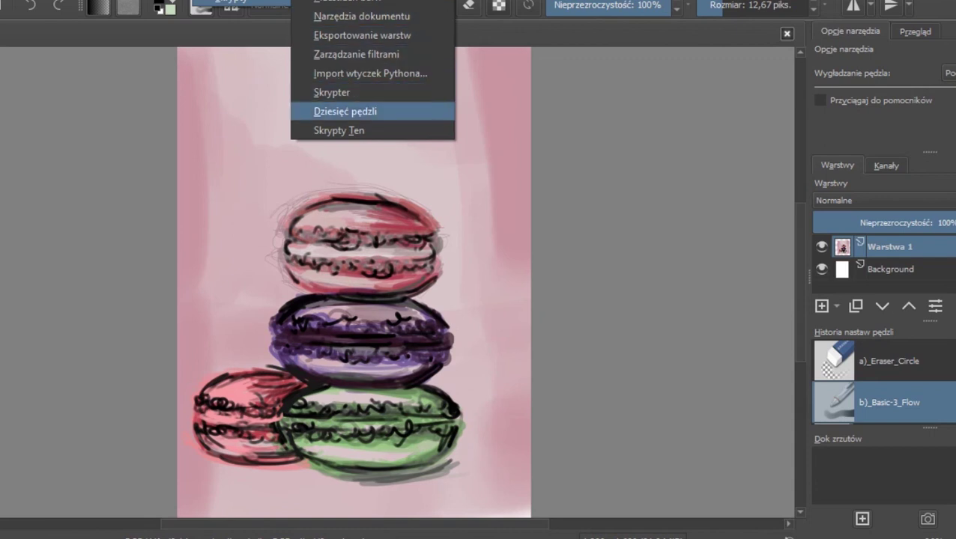
{"action": "left_click", "coordinate": [361, 16]}
{"action": "left_click", "coordinate": [675, 96]}
{"action": "left_click", "coordinate": [262, 0]}
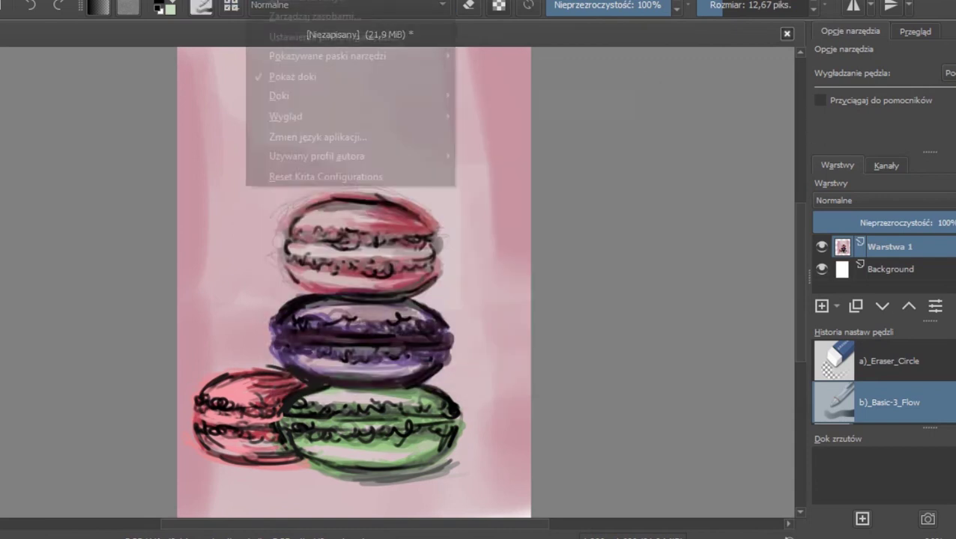
{"action": "left_click", "coordinate": [214, 0]}
{"action": "mouse_move", "coordinate": [231, 2]}
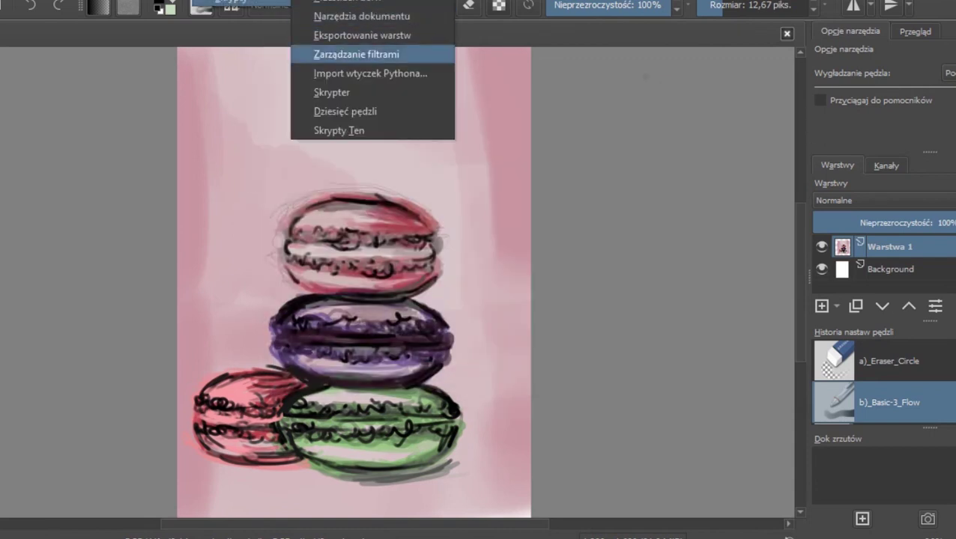
{"action": "left_click", "coordinate": [332, 92]}
{"action": "left_click", "coordinate": [731, 104]}
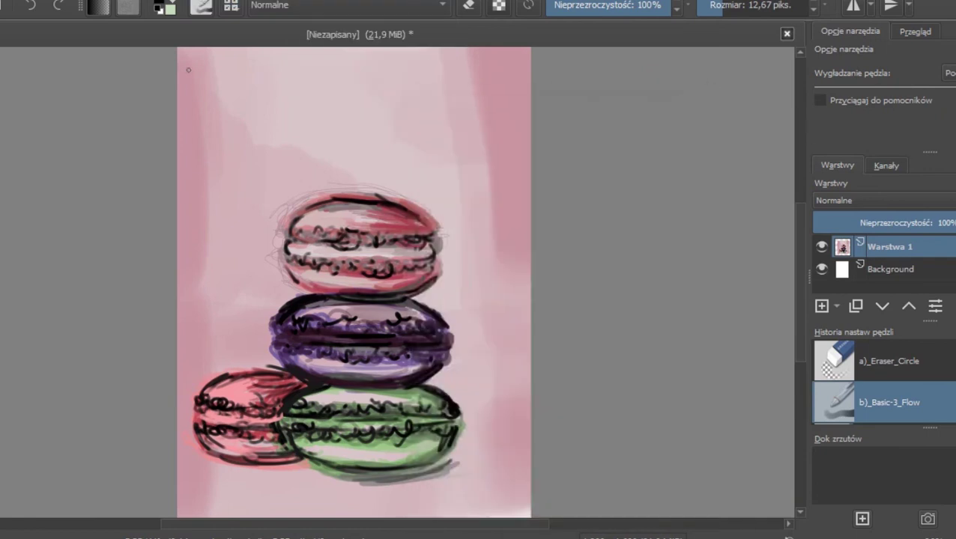
Step: Select the entire canvas and turn off the display of the selection outline
{"action": "left_click_drag", "start_coordinate": [180, 59], "coordinate": [223, 126]}
{"action": "left_click", "coordinate": [31, 6]}
{"action": "left_click", "coordinate": [262, 0]}
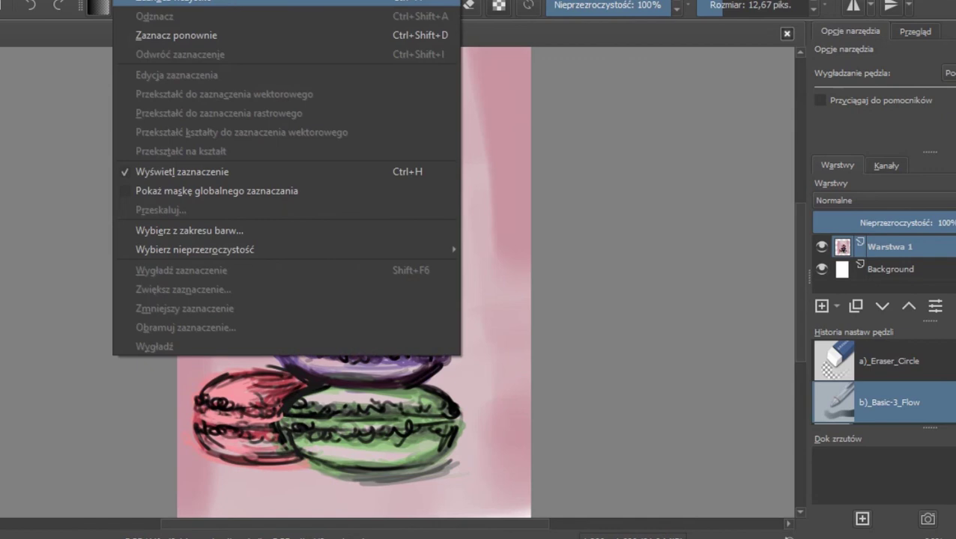
{"action": "left_click", "coordinate": [161, 2]}
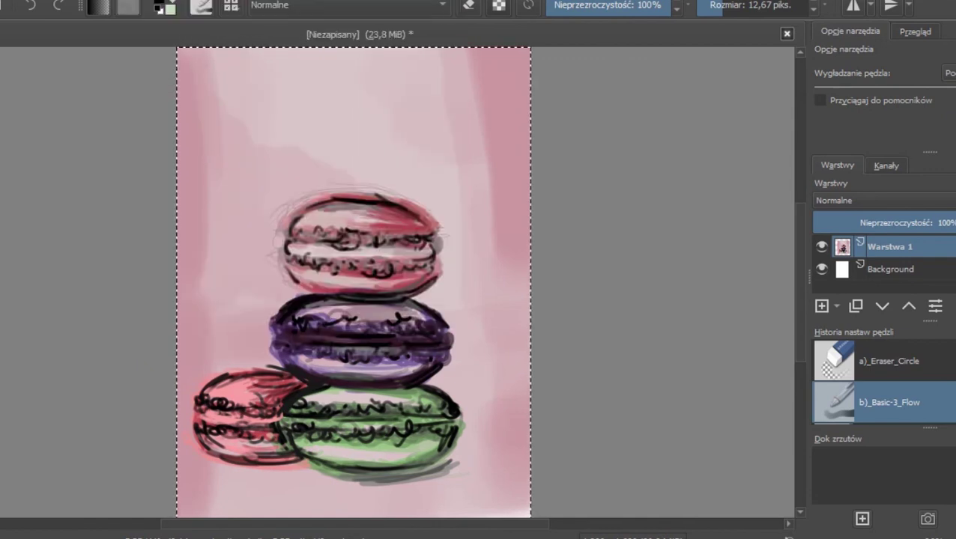
{"action": "left_click", "coordinate": [157, 1]}
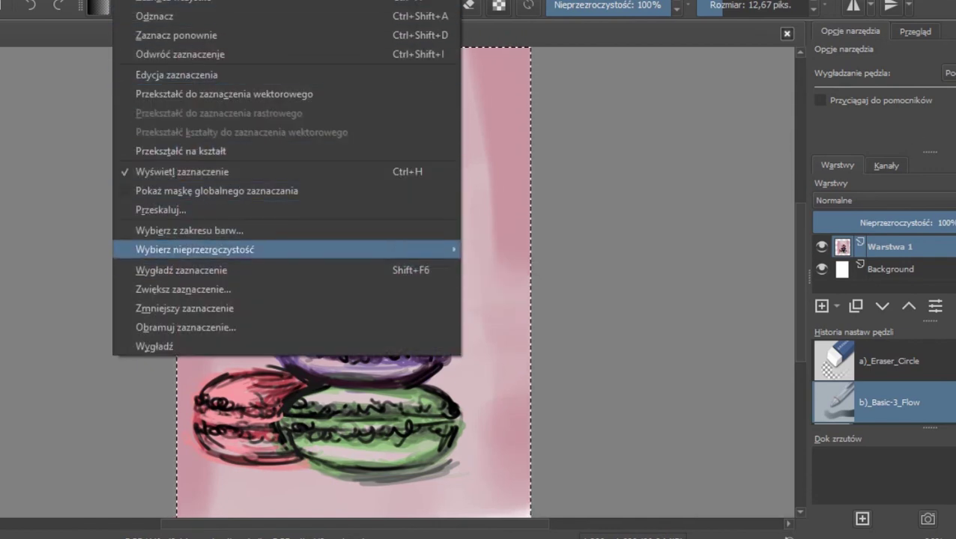
{"action": "left_click", "coordinate": [159, 0]}
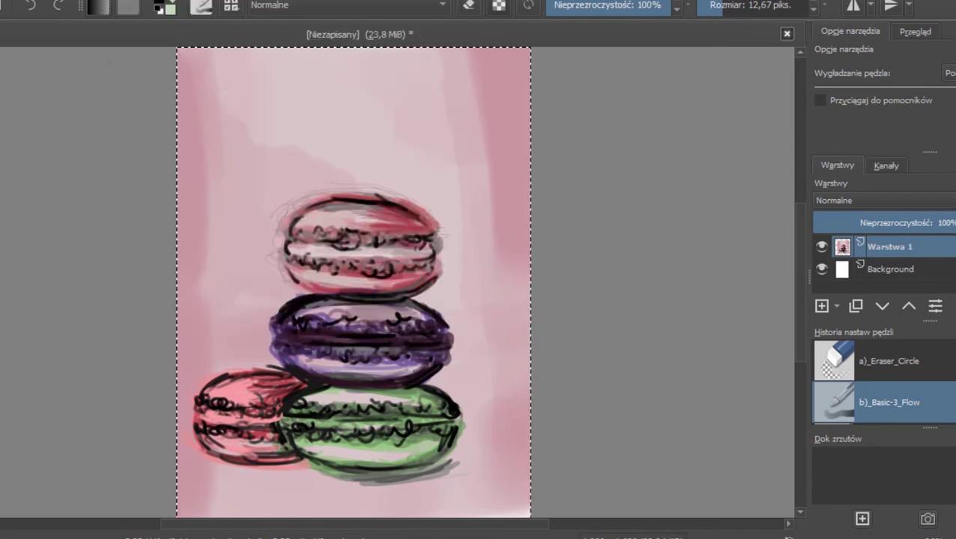
{"action": "left_click", "coordinate": [157, 0]}
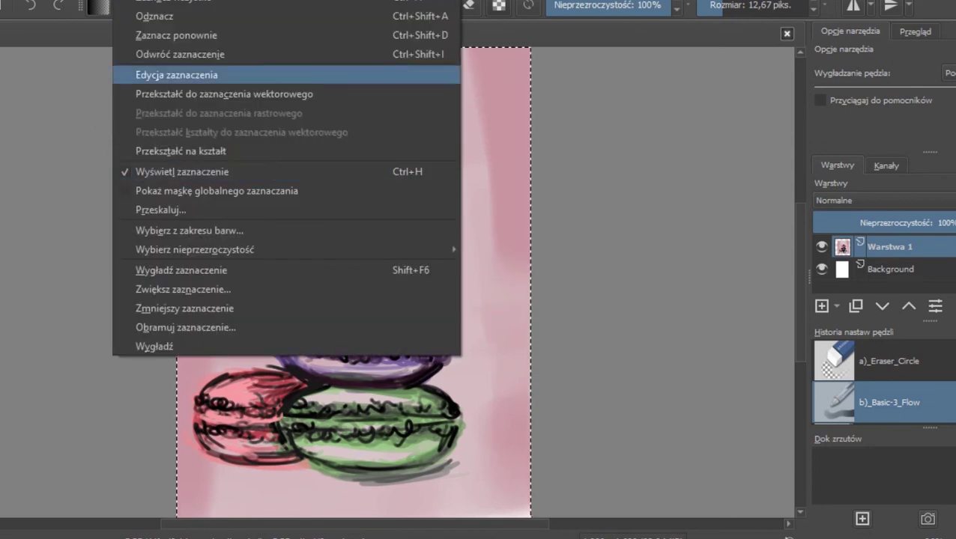
{"action": "left_click", "coordinate": [182, 171]}
{"action": "left_click", "coordinate": [212, 1]}
{"action": "mouse_move", "coordinate": [232, 1]}
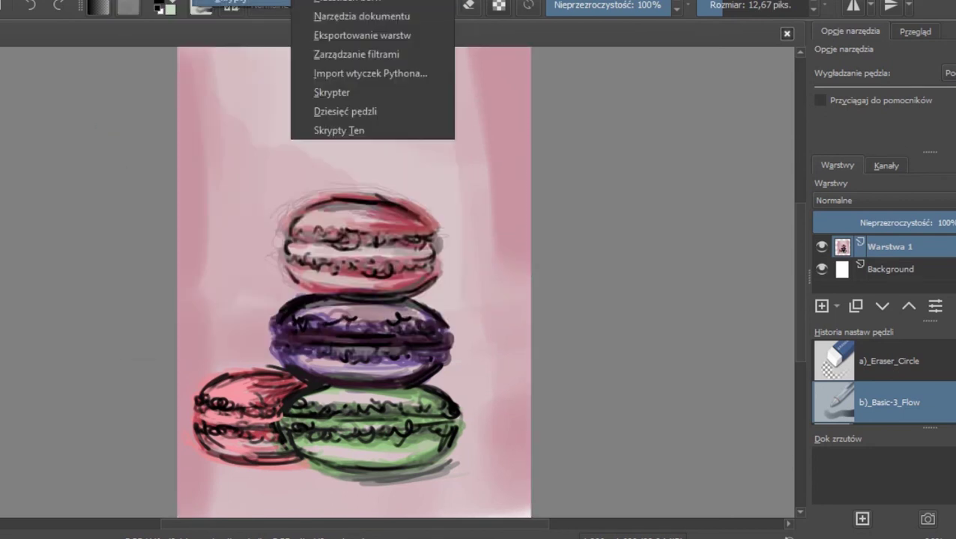
{"action": "left_click", "coordinate": [345, 111]}
{"action": "scroll", "coordinate": [680, 295], "scroll_direction": "down", "scroll_amount": 3}
{"action": "left_click", "coordinate": [681, 294]}
{"action": "key", "text": "Escape"}
{"action": "mouse_move", "coordinate": [191, 216]}
{"action": "left_mouse_down"}
{"action": "mouse_move", "coordinate": [230, 133]}
{"action": "mouse_move", "coordinate": [188, 237]}
{"action": "left_mouse_up"}
{"action": "key", "text": "ctrl+z"}
Step: Set the brush size to 133.65 px and its opacity to 38%
{"action": "left_click", "coordinate": [724, 5]}
{"action": "left_click_drag", "start_coordinate": [723, 5], "coordinate": [753, 5]}
{"action": "mouse_move", "coordinate": [525, 135]}
{"action": "left_mouse_down"}
{"action": "mouse_move", "coordinate": [515, 48]}
{"action": "mouse_move", "coordinate": [525, 135]}
{"action": "left_mouse_up"}
{"action": "left_click_drag", "start_coordinate": [428, 524], "coordinate": [383, 525]}
{"action": "mouse_move", "coordinate": [308, 463]}
{"action": "left_mouse_down"}
{"action": "mouse_move", "coordinate": [258, 462]}
{"action": "mouse_move", "coordinate": [295, 460]}
{"action": "left_mouse_up"}
{"action": "key", "text": "ctrl+z"}
{"action": "left_click", "coordinate": [30, 5]}
{"action": "left_click_drag", "start_coordinate": [620, 5], "coordinate": [594, 5]}
Step: Paint soft dark smudges along the background's edges and corners and beside the green macaron
{"action": "mouse_move", "coordinate": [296, 458]}
{"action": "left_mouse_down"}
{"action": "mouse_move", "coordinate": [259, 458]}
{"action": "mouse_move", "coordinate": [296, 462]}
{"action": "left_mouse_up"}
{"action": "mouse_move", "coordinate": [561, 442]}
{"action": "left_mouse_down"}
{"action": "mouse_move", "coordinate": [619, 433]}
{"action": "mouse_move", "coordinate": [599, 382]}
{"action": "left_mouse_up"}
{"action": "left_click_drag", "start_coordinate": [292, 111], "coordinate": [285, 303]}
{"action": "mouse_move", "coordinate": [621, 479]}
{"action": "left_mouse_down"}
{"action": "mouse_move", "coordinate": [539, 506]}
{"action": "mouse_move", "coordinate": [434, 480]}
{"action": "left_mouse_up"}
{"action": "left_click_drag", "start_coordinate": [375, 62], "coordinate": [281, 75]}
{"action": "left_click_drag", "start_coordinate": [275, 123], "coordinate": [279, 290]}
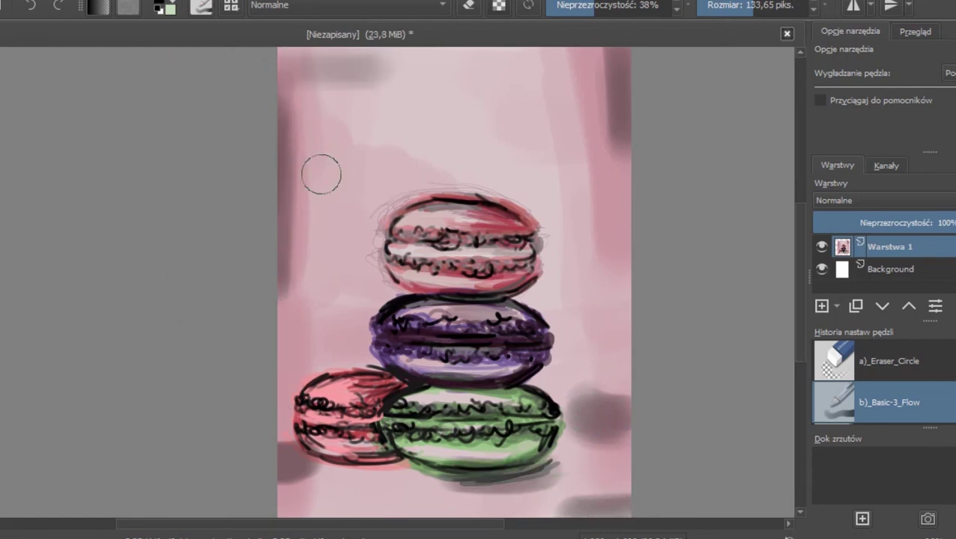
{"action": "left_click", "coordinate": [160, 5]}
{"action": "left_click", "coordinate": [576, 448]}
{"action": "mouse_move", "coordinate": [299, 77]}
{"action": "left_mouse_down"}
{"action": "mouse_move", "coordinate": [309, 61]}
{"action": "mouse_move", "coordinate": [281, 135]}
{"action": "left_mouse_up"}
Step: Choose a deep red and glaze the background's upper and lower right corners and the area beside the red and purple macarons
{"action": "left_click", "coordinate": [160, 4]}
{"action": "left_click", "coordinate": [401, 167]}
{"action": "left_click", "coordinate": [576, 447]}
{"action": "mouse_move", "coordinate": [584, 500]}
{"action": "left_mouse_down"}
{"action": "mouse_move", "coordinate": [619, 449]}
{"action": "mouse_move", "coordinate": [620, 509]}
{"action": "left_mouse_up"}
{"action": "left_click", "coordinate": [620, 524]}
{"action": "mouse_move", "coordinate": [407, 523]}
{"action": "left_mouse_down"}
{"action": "mouse_move", "coordinate": [129, 523]}
{"action": "mouse_move", "coordinate": [143, 523]}
{"action": "left_mouse_up"}
{"action": "mouse_move", "coordinate": [511, 69]}
{"action": "left_mouse_down"}
{"action": "mouse_move", "coordinate": [554, 73]}
{"action": "mouse_move", "coordinate": [480, 71]}
{"action": "left_mouse_up"}
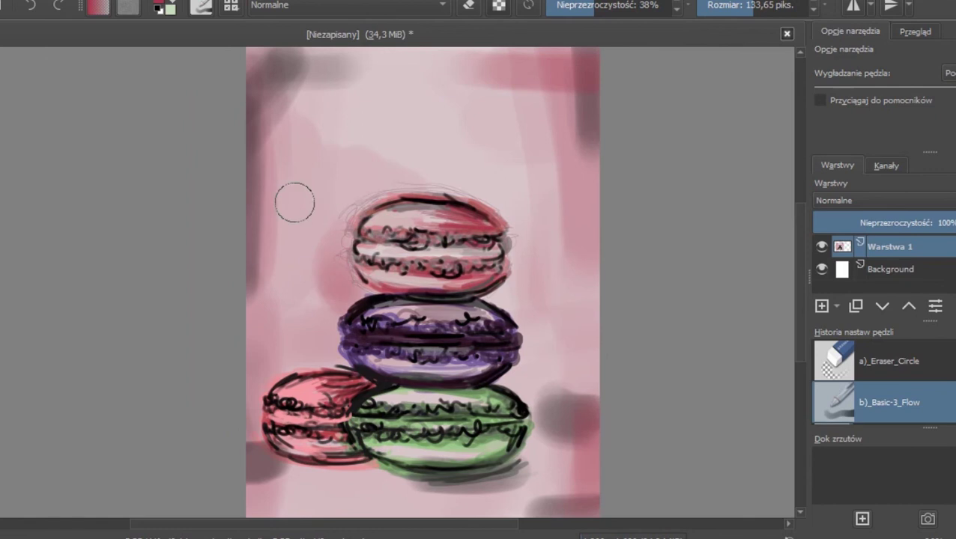
{"action": "mouse_move", "coordinate": [326, 348]}
{"action": "left_mouse_down"}
{"action": "mouse_move", "coordinate": [284, 354]}
{"action": "mouse_move", "coordinate": [246, 345]}
{"action": "left_mouse_up"}
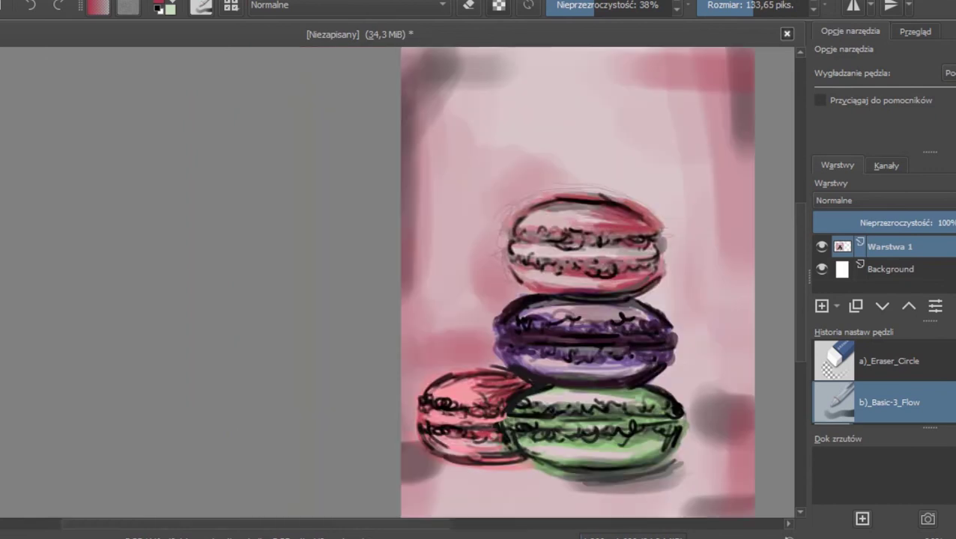